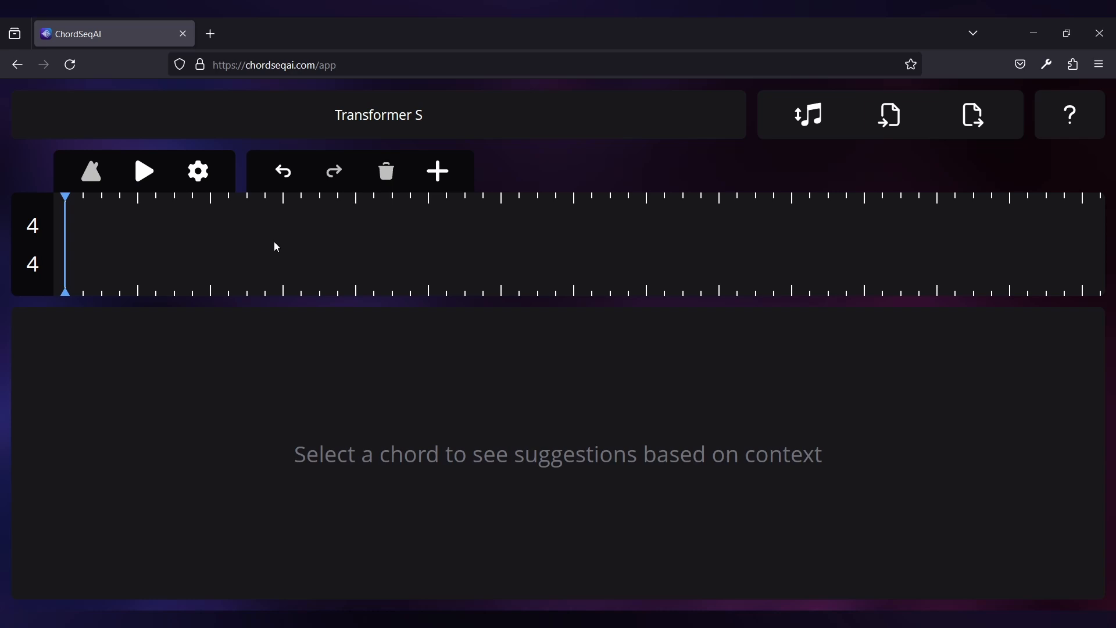
pyautogui.click(41, 260)
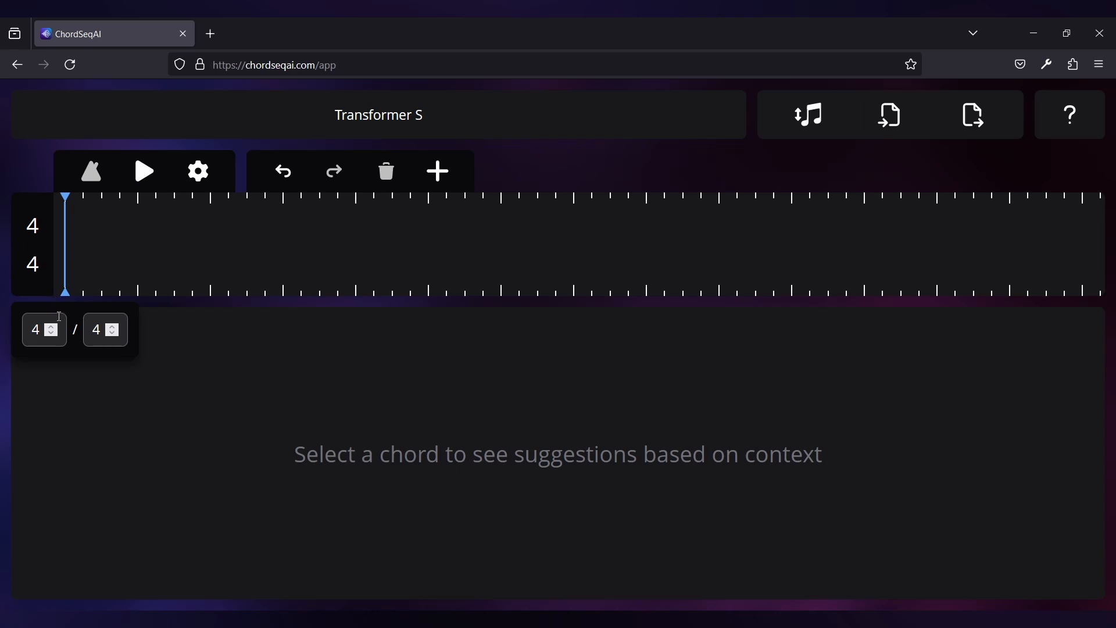
pyautogui.click(52, 333)
pyautogui.click(50, 334)
pyautogui.click(57, 326)
pyautogui.click(57, 329)
pyautogui.click(251, 240)
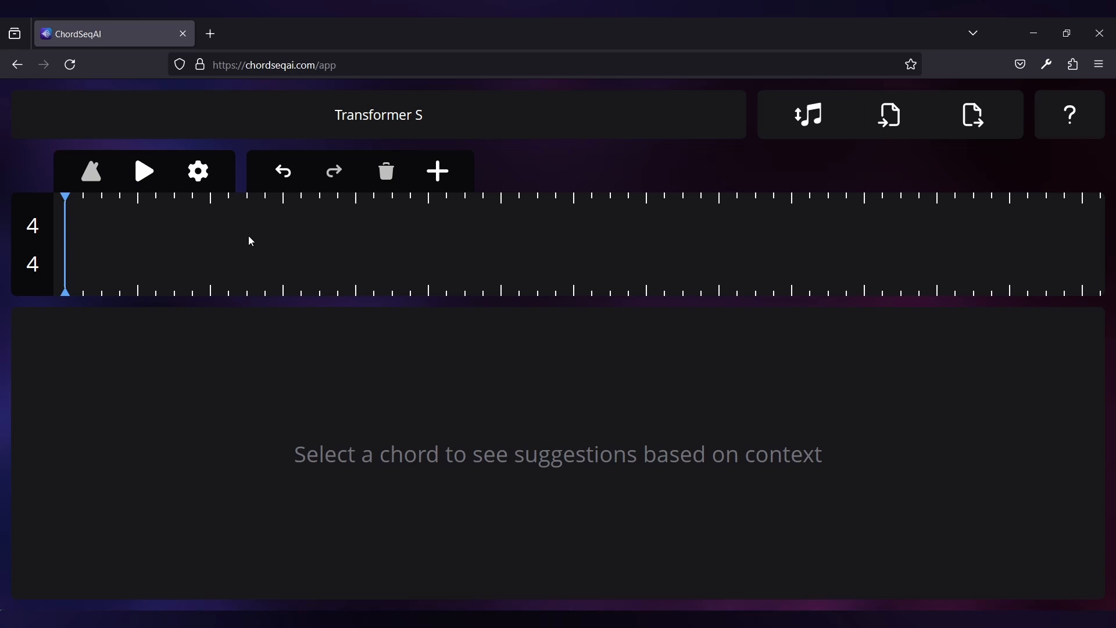
# Choose Conditional Transformer L as the chord suggestion model
pyautogui.click(509, 118)
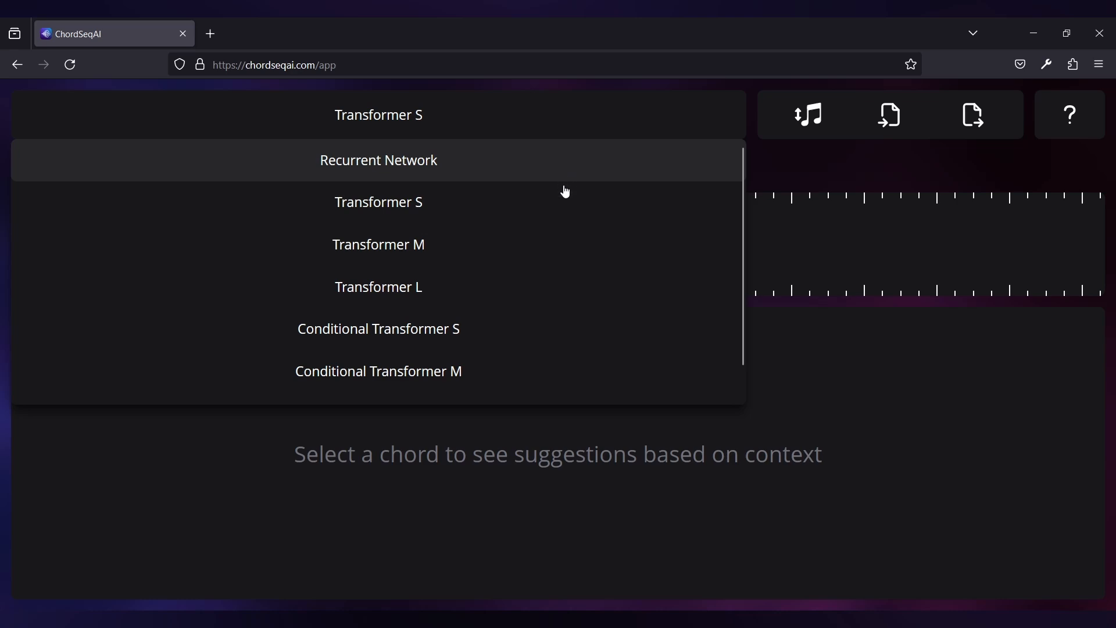
pyautogui.scroll(-1, 564, 203)
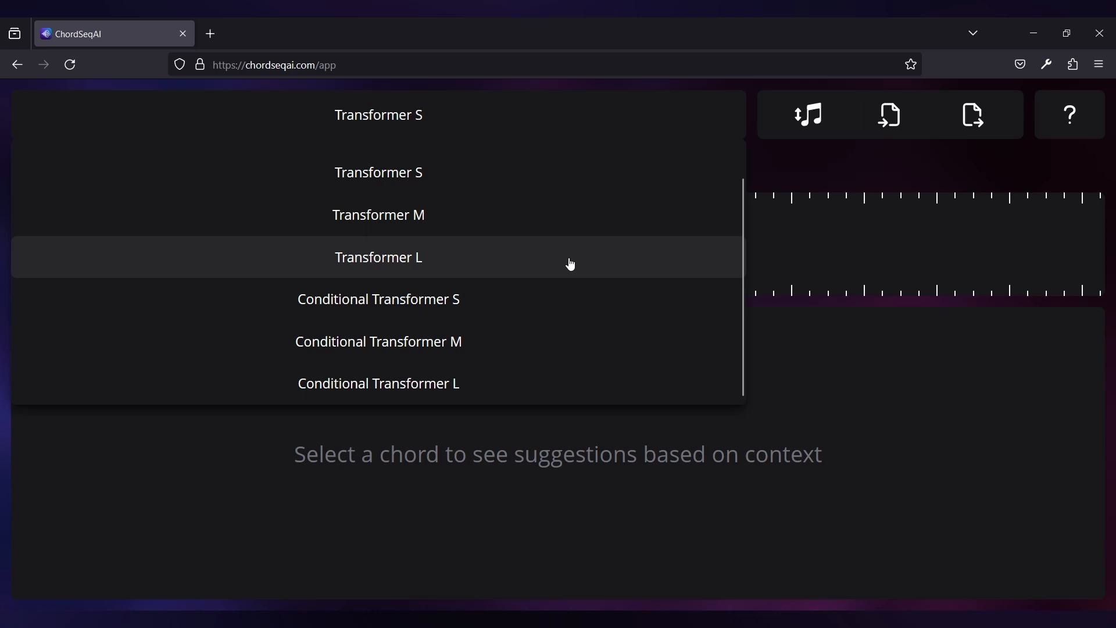
pyautogui.click(575, 393)
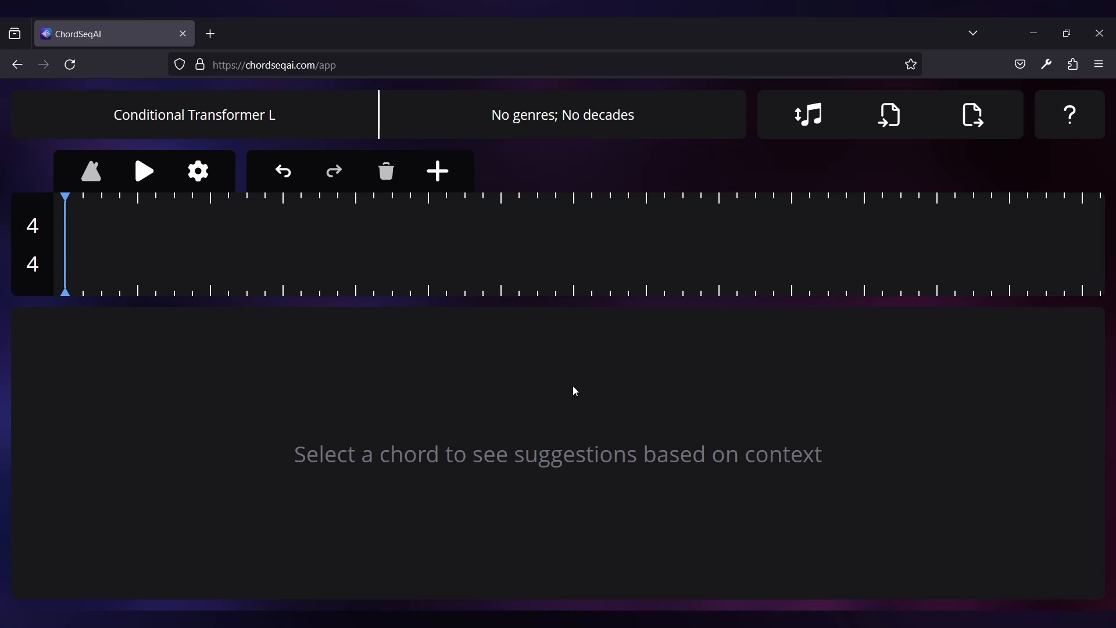
# Condition the model on the Jazz genre and the 1970s decade
pyautogui.click(699, 122)
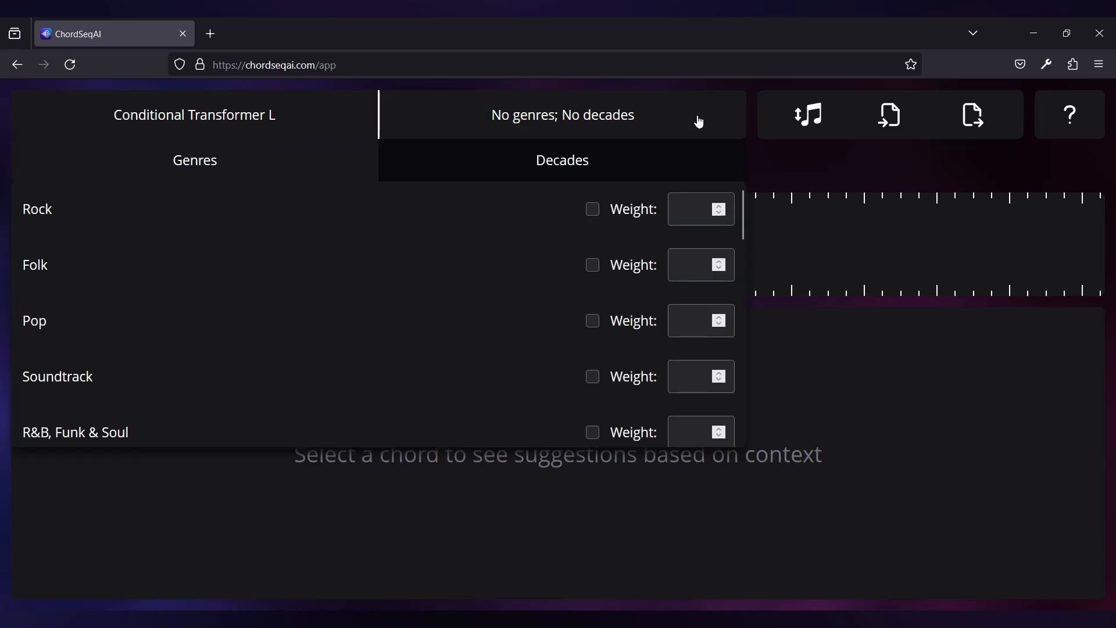
pyautogui.scroll(-5, 404, 290)
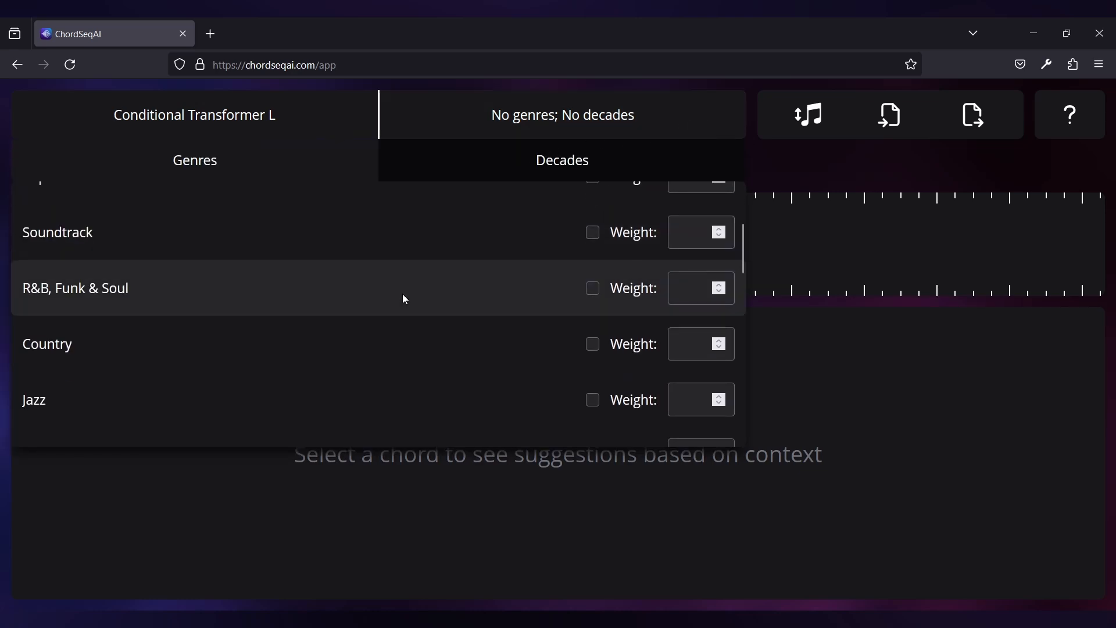
pyautogui.click(421, 270)
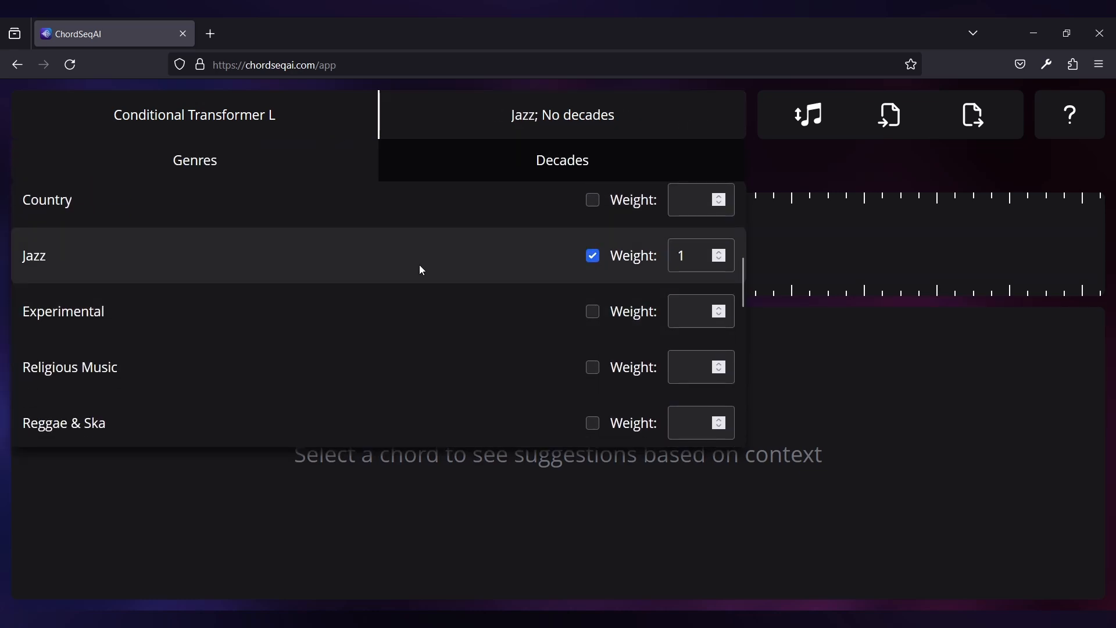
pyautogui.click(503, 167)
pyautogui.scroll(3, 472, 301)
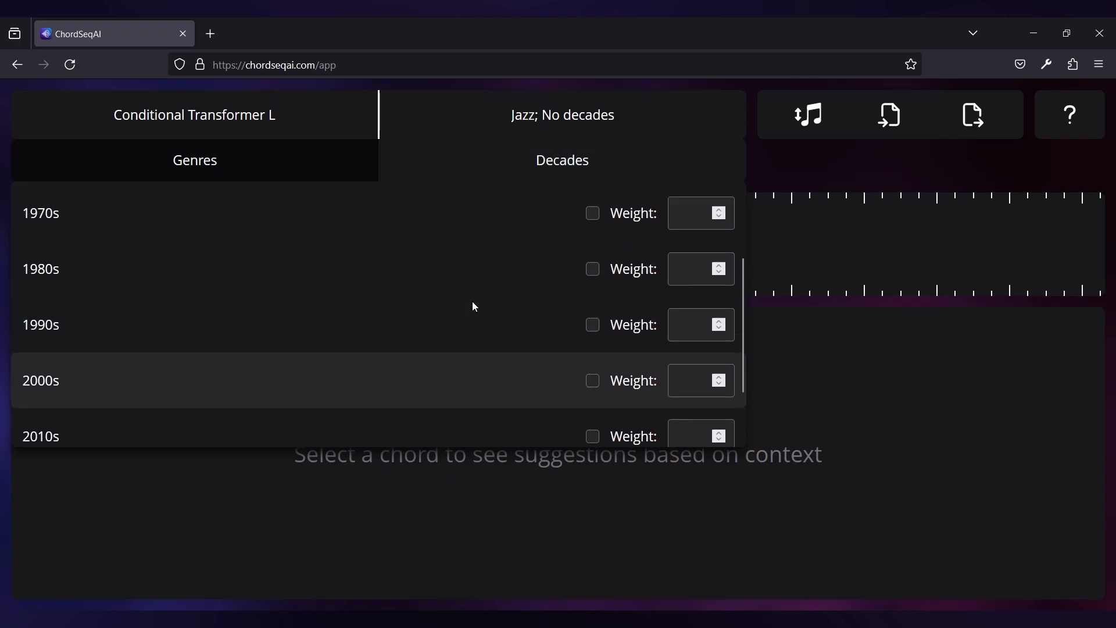
pyautogui.click(451, 326)
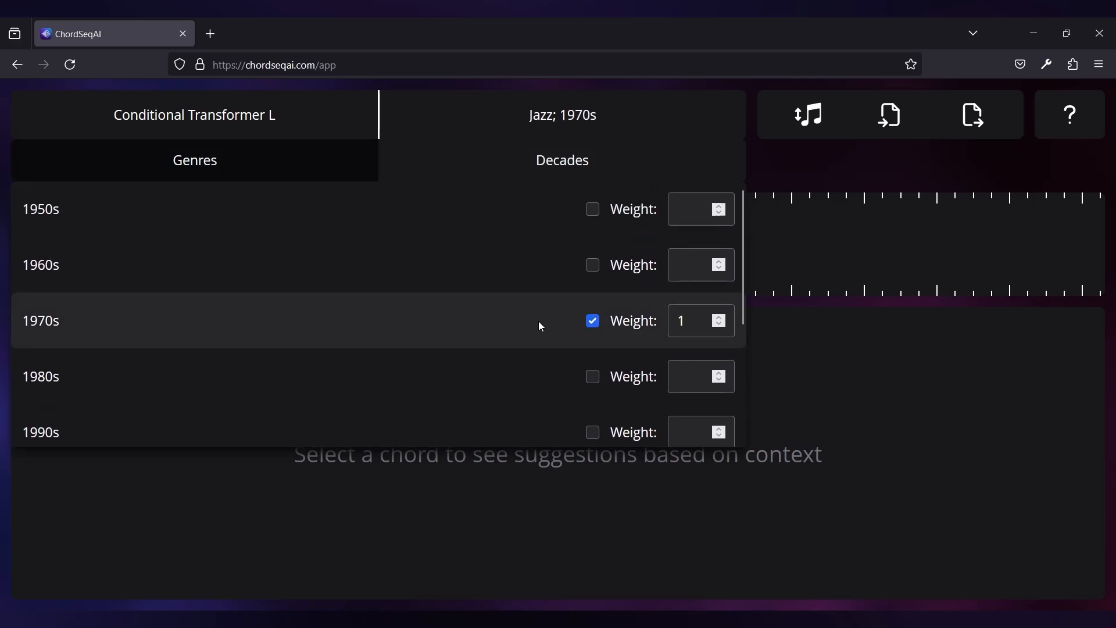
pyautogui.click(795, 322)
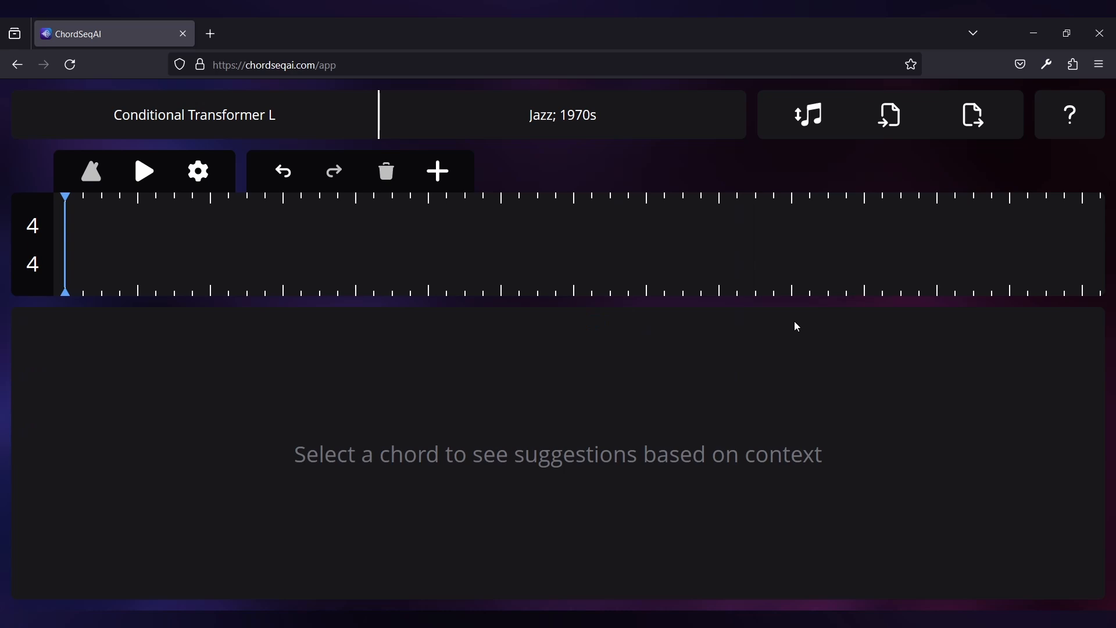
# Add a first chord to the timeline and set it to Dmaj7
pyautogui.press('a')
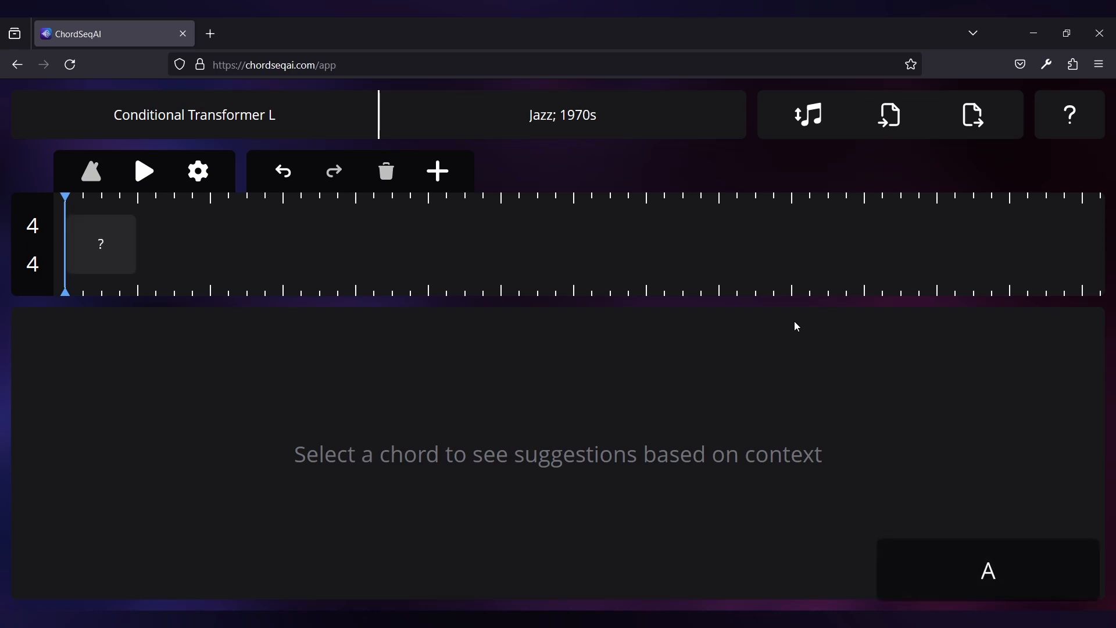
pyautogui.click(122, 235)
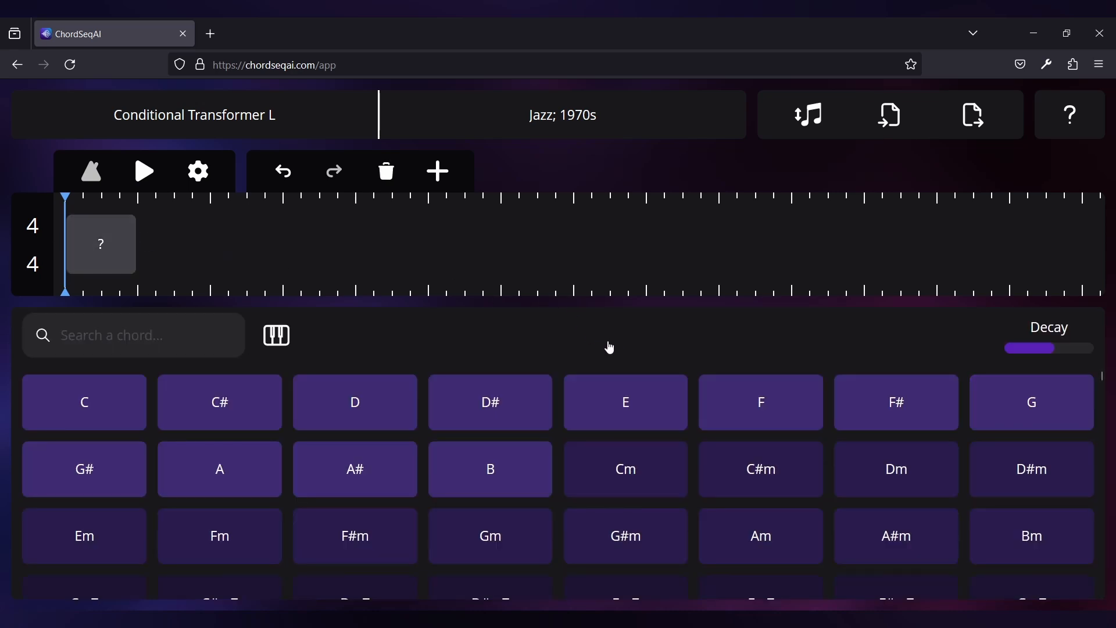
pyautogui.scroll(-5, 558, 396)
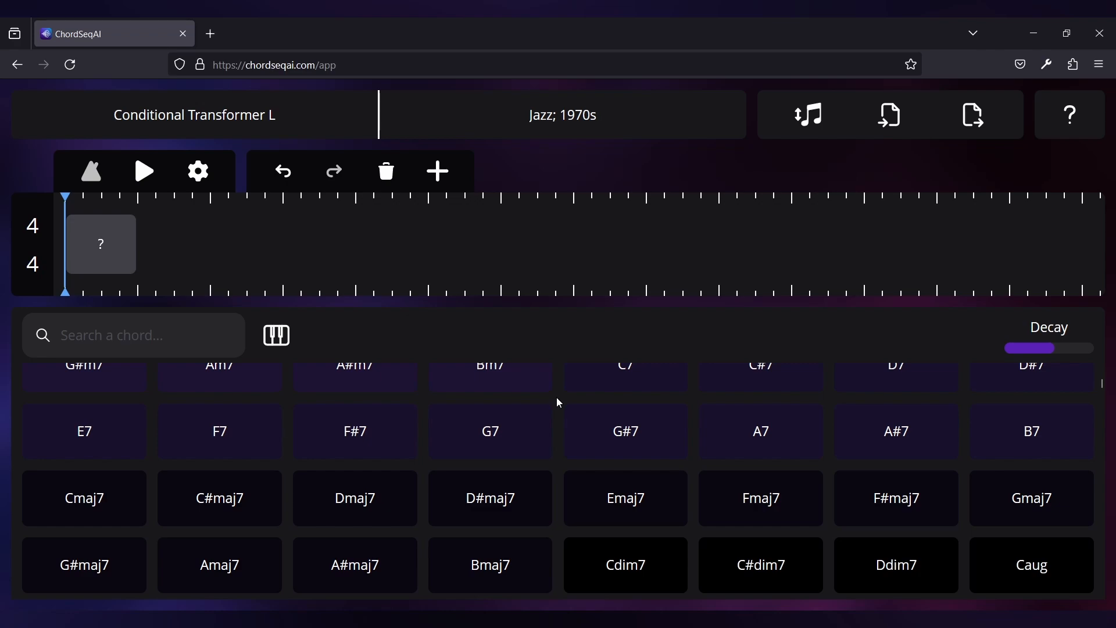
pyautogui.click(371, 507)
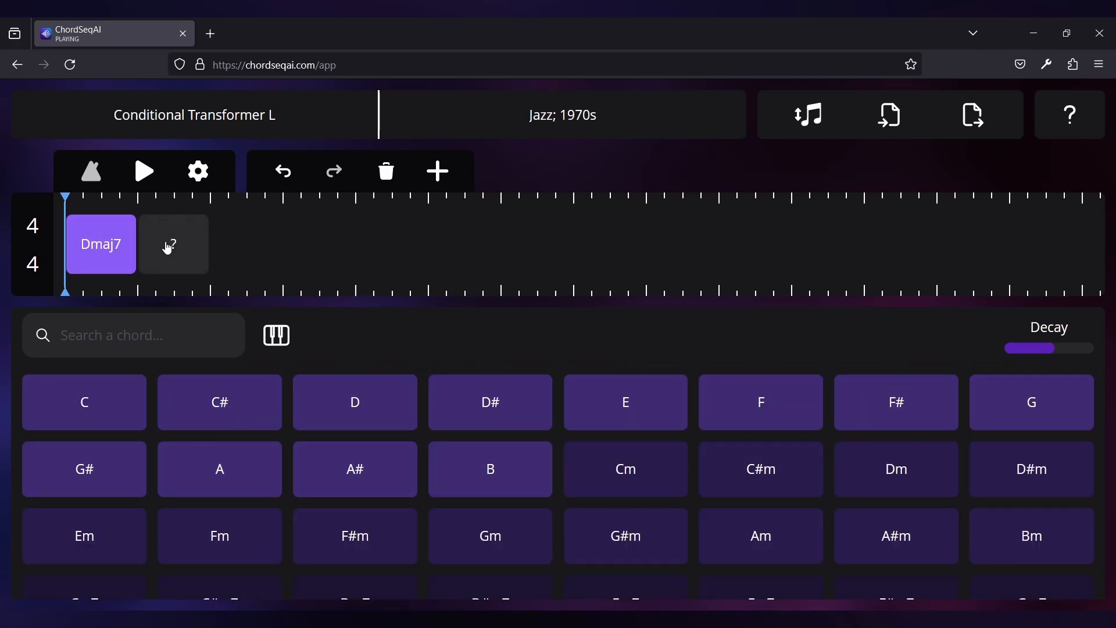
# Extend the progression with Bm7 as the second chord and Em7 as the third, and play it back
pyautogui.click(168, 249)
pyautogui.click(124, 427)
pyautogui.click(446, 185)
pyautogui.click(316, 411)
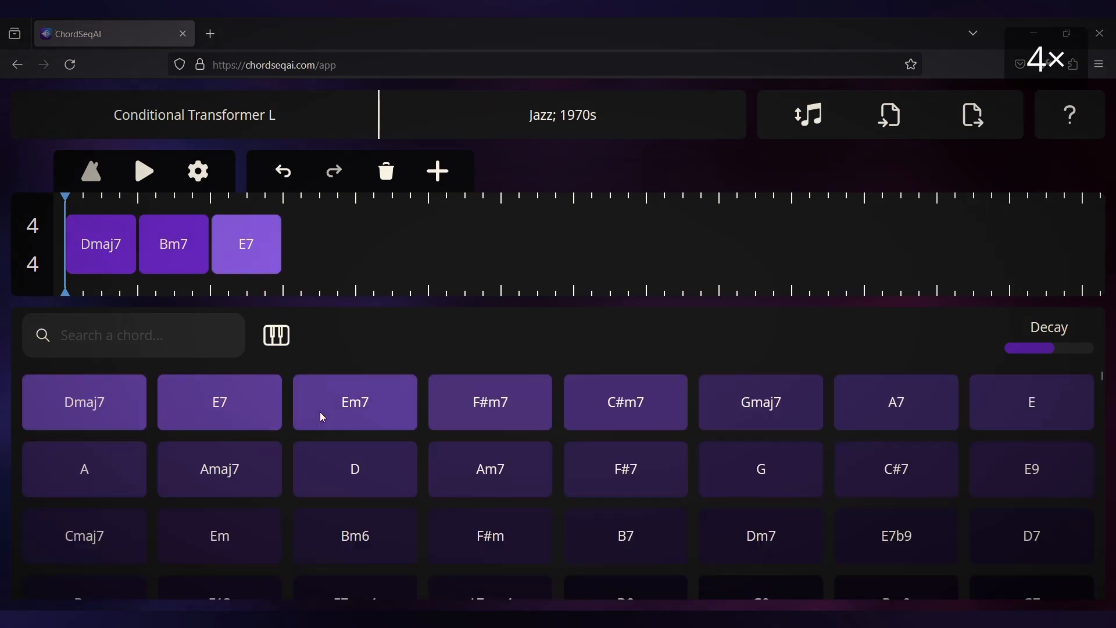
pyautogui.press('space')
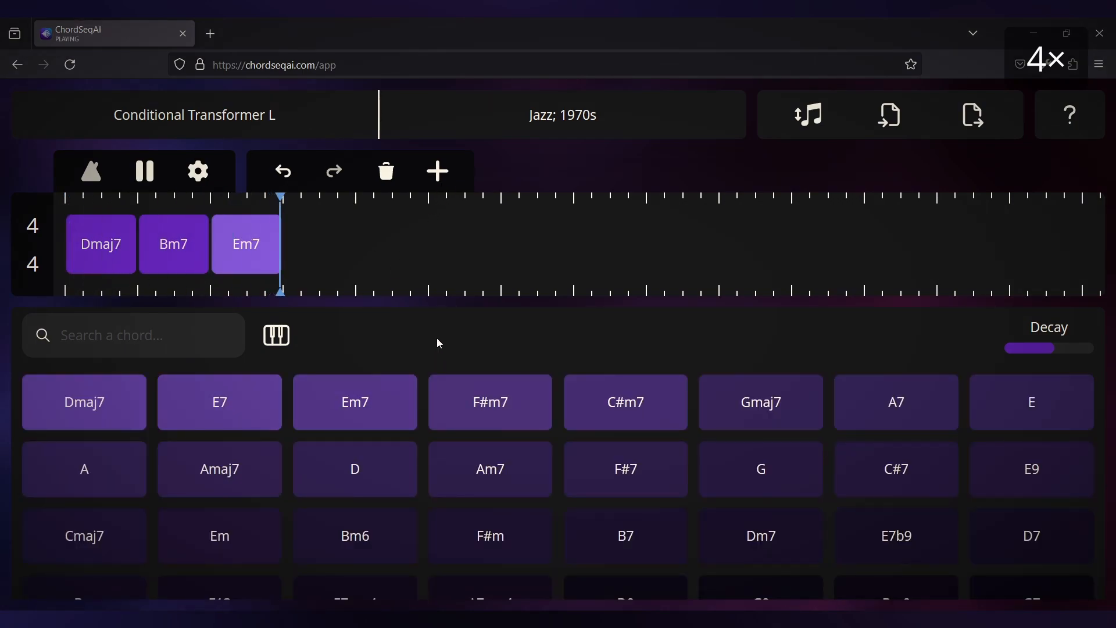
# Add a fourth chord, audition A7, Dmaj7, A and Bm7 for it, set it to F#m7 and play the progression
pyautogui.click(437, 175)
pyautogui.click(328, 253)
pyautogui.click(128, 397)
pyautogui.click(266, 417)
pyautogui.click(324, 424)
pyautogui.click(528, 410)
pyautogui.click(610, 417)
pyautogui.press('space')
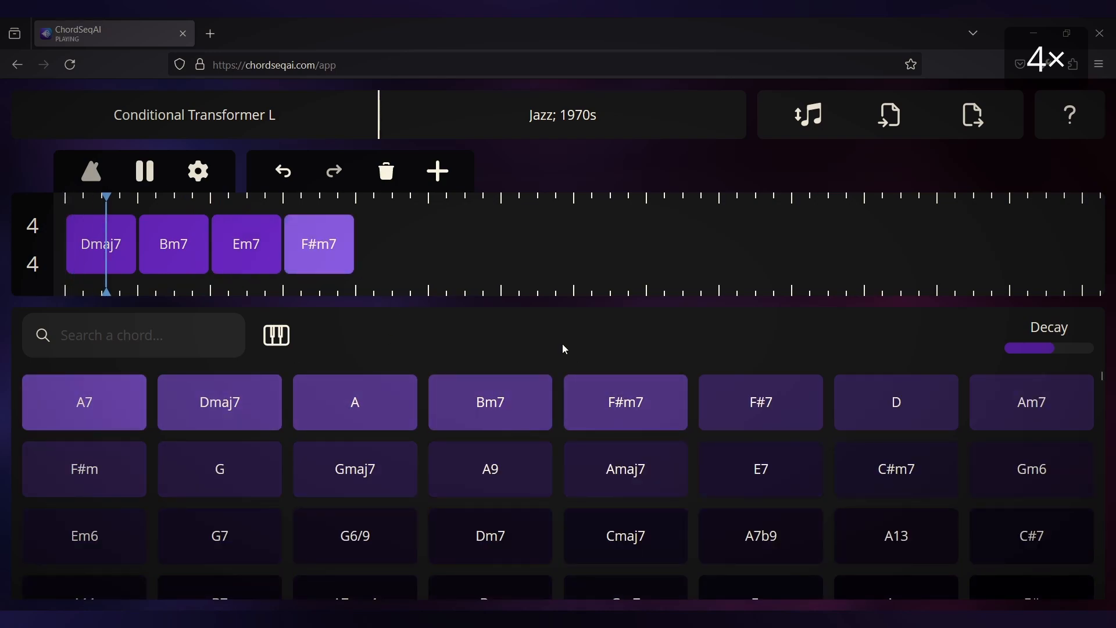
# Change the fourth chord to Gm6 and play the progression
pyautogui.click(1016, 410)
pyautogui.click(1009, 464)
pyautogui.press('space')
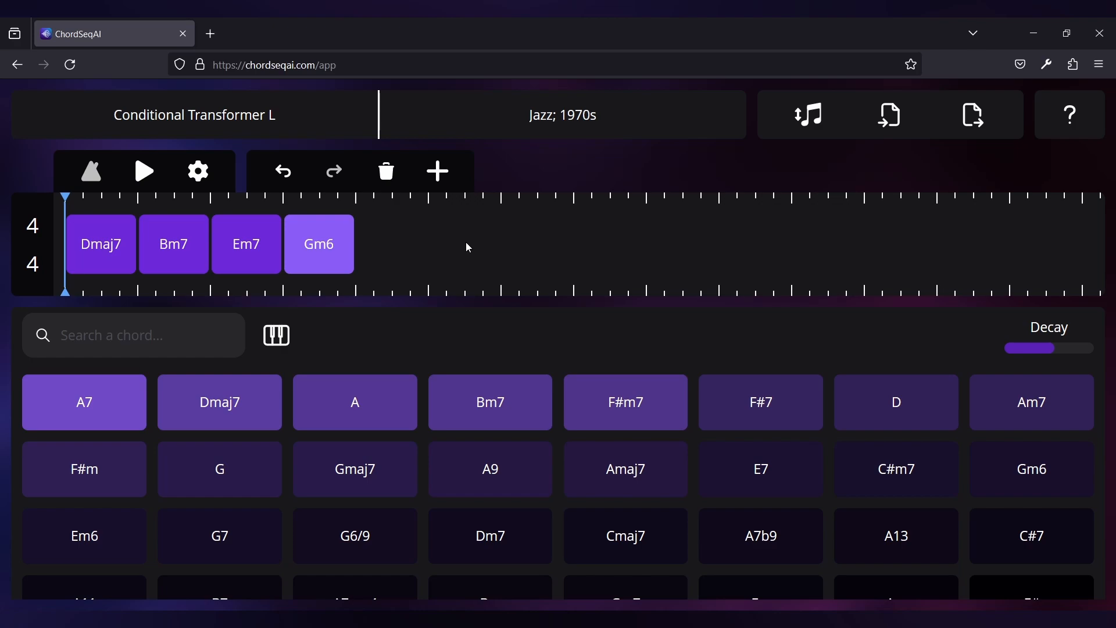
# Step the selection from the fourth chord back to Dmaj7 and forward to Em7, and deselect Em7
pyautogui.press('Left')
pyautogui.press('Left')
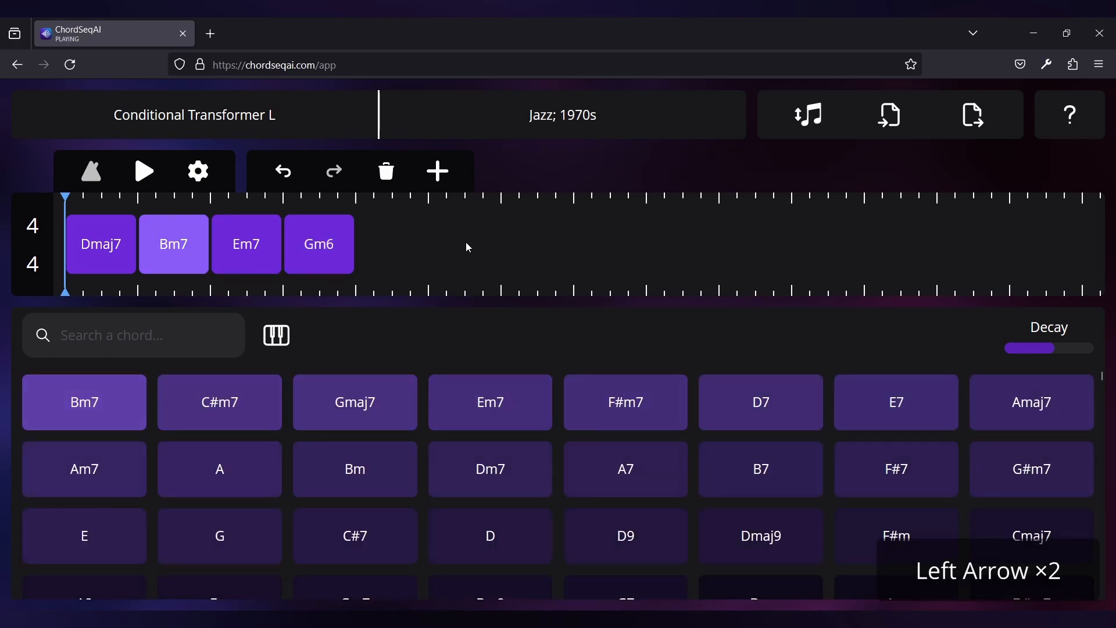
pyautogui.press('Left')
pyautogui.press('Right')
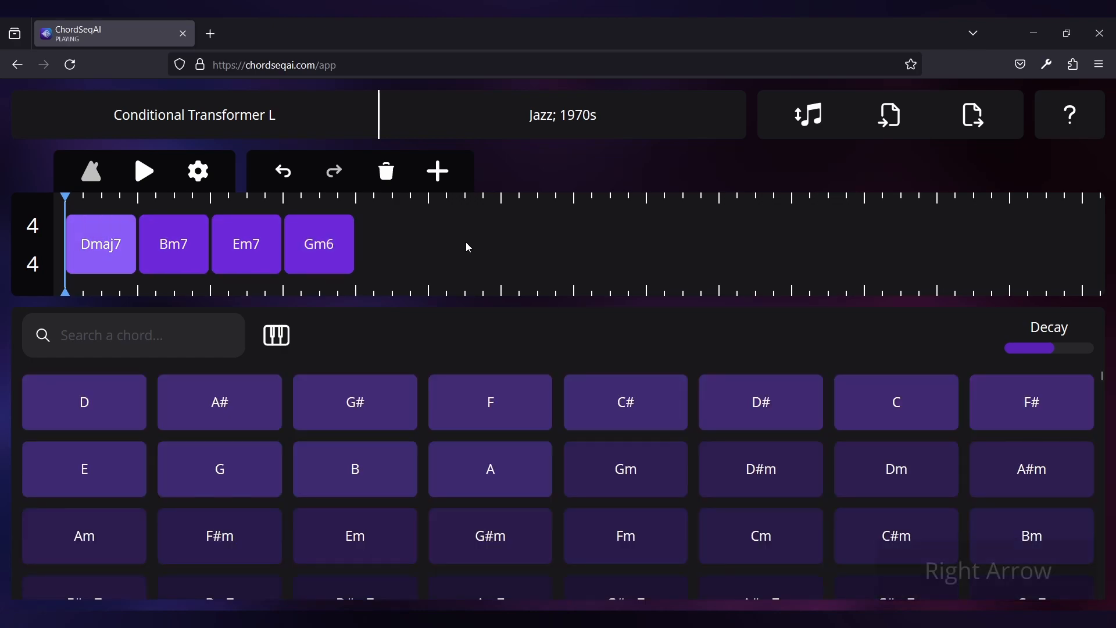
pyautogui.press('Right')
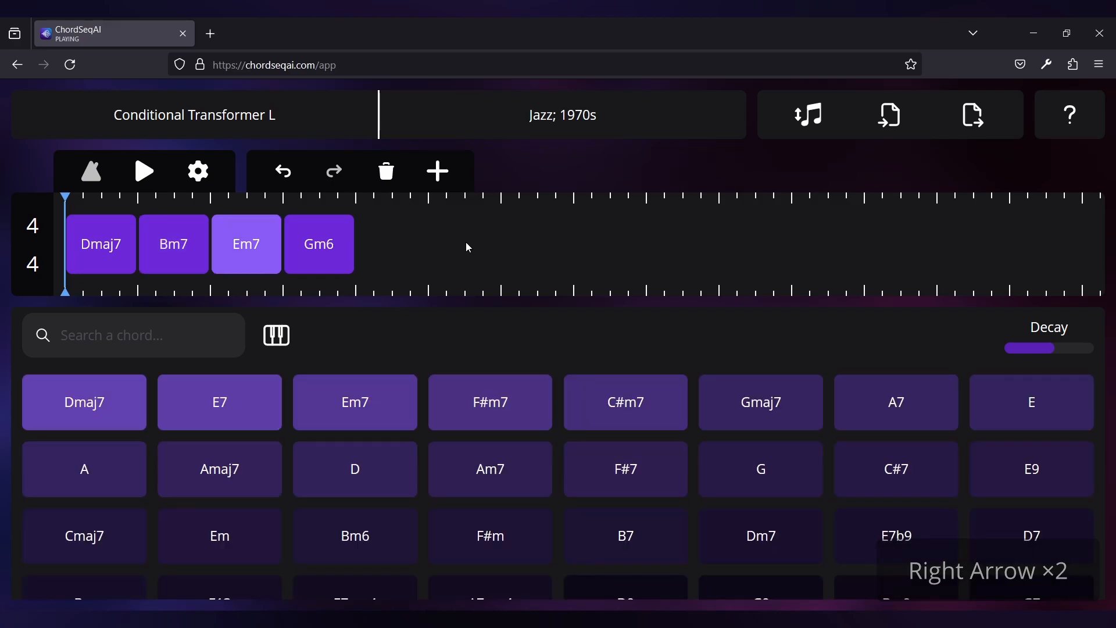
pyautogui.click(237, 245)
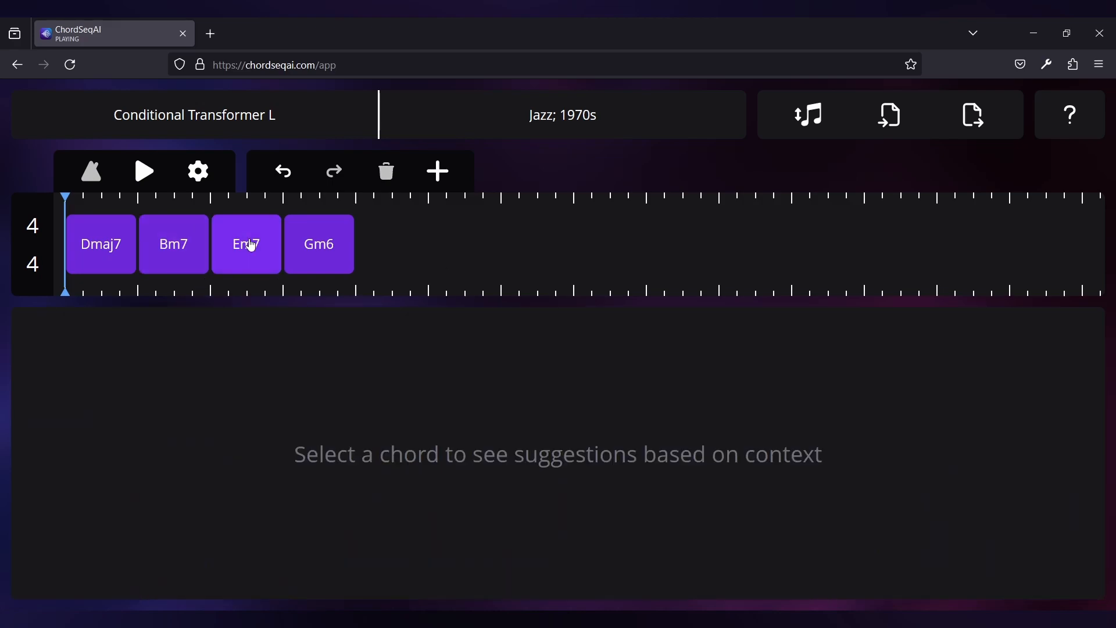
# Step backwards through the progression from Gm6 until no chord is selected, reselect Em7 and clear the selection
pyautogui.press('Right')
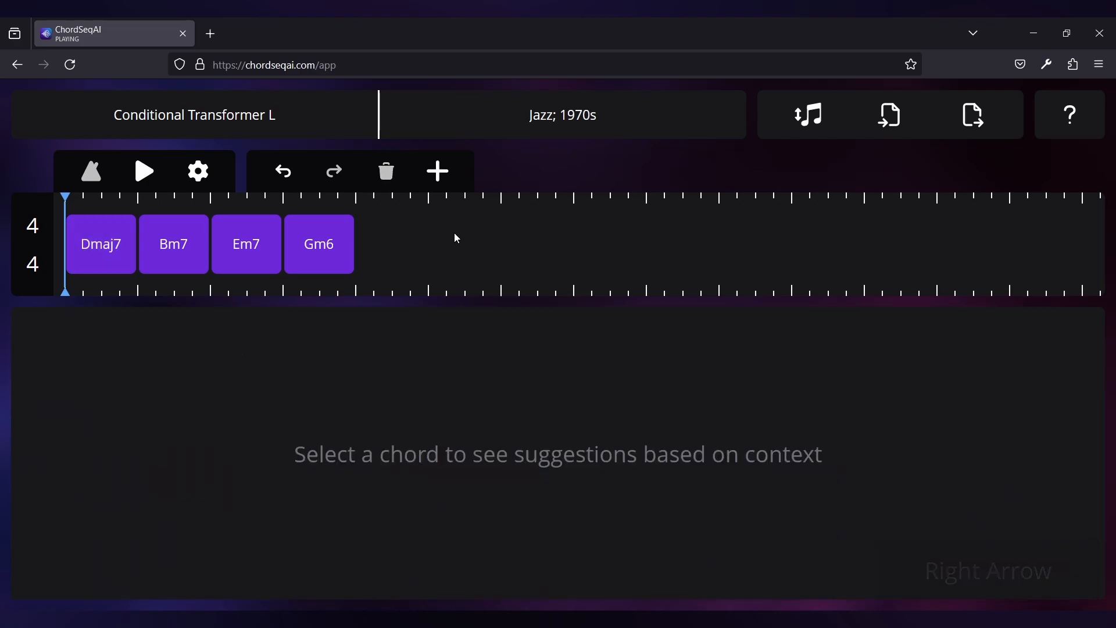
pyautogui.press('Left')
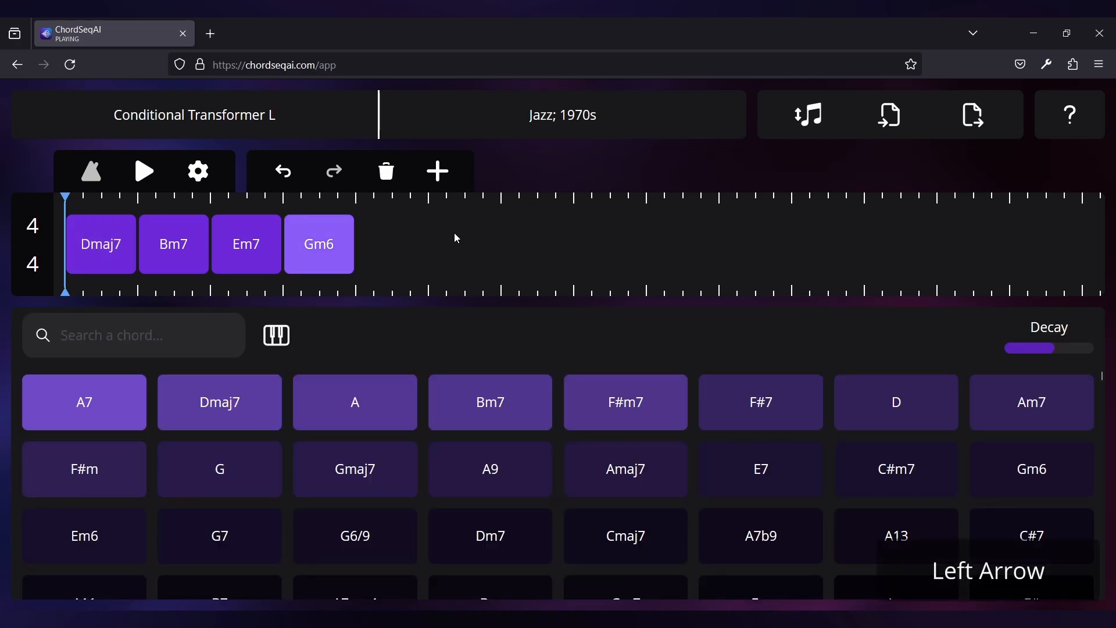
pyautogui.press('Left')
pyautogui.press('Left')
pyautogui.press('Left')
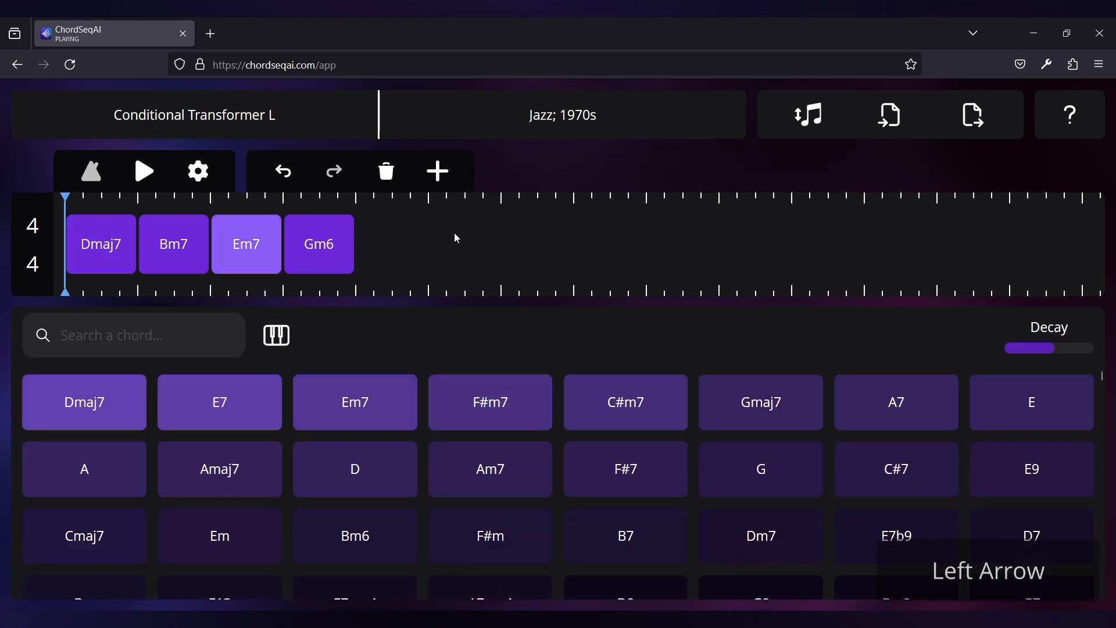
pyautogui.press('Left')
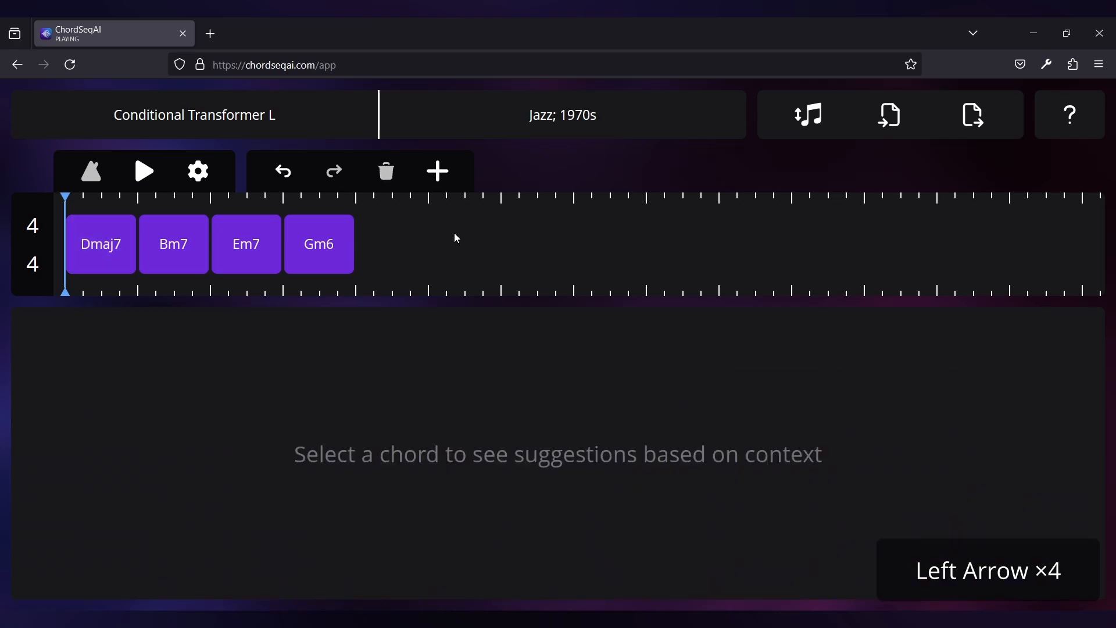
pyautogui.click(243, 254)
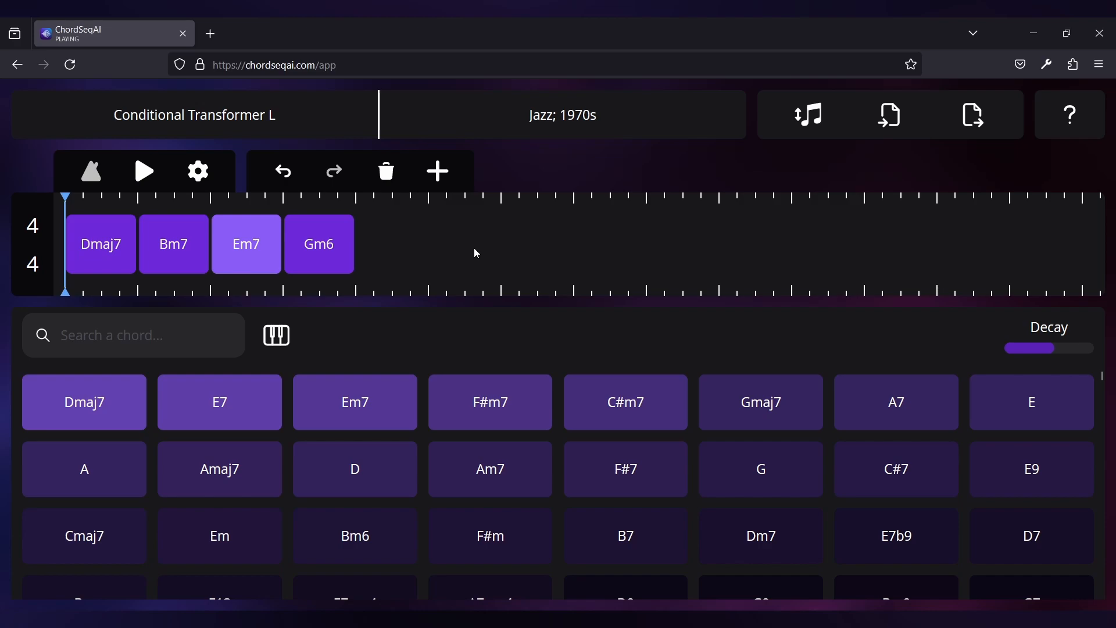
pyautogui.press('Escape')
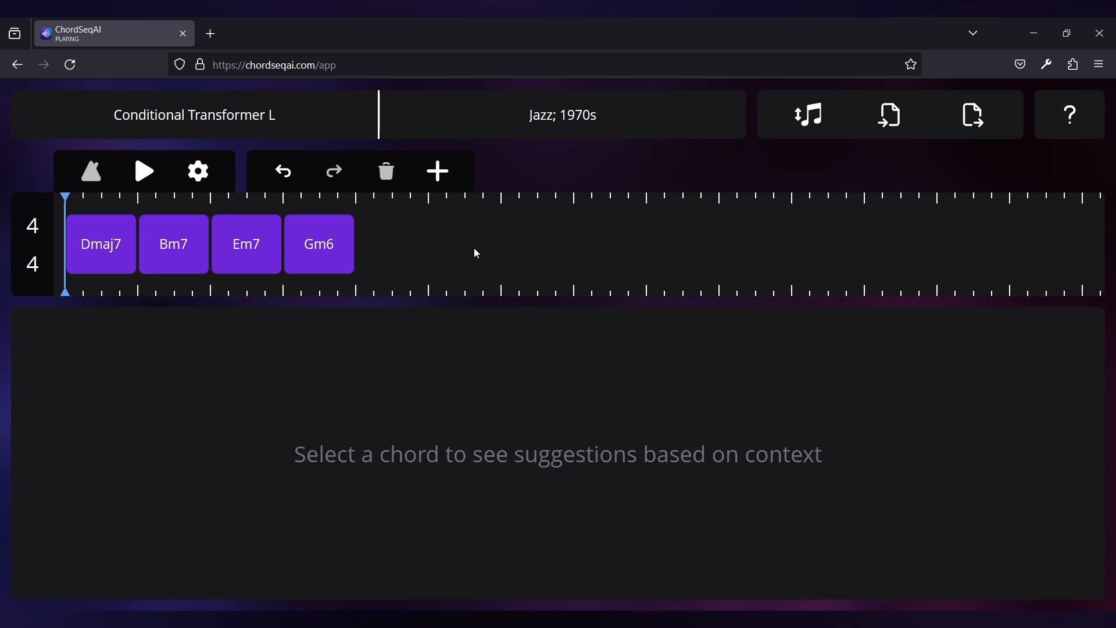
# Append Dmaj7 as the fifth chord and stretch it to two measures
pyautogui.click(437, 172)
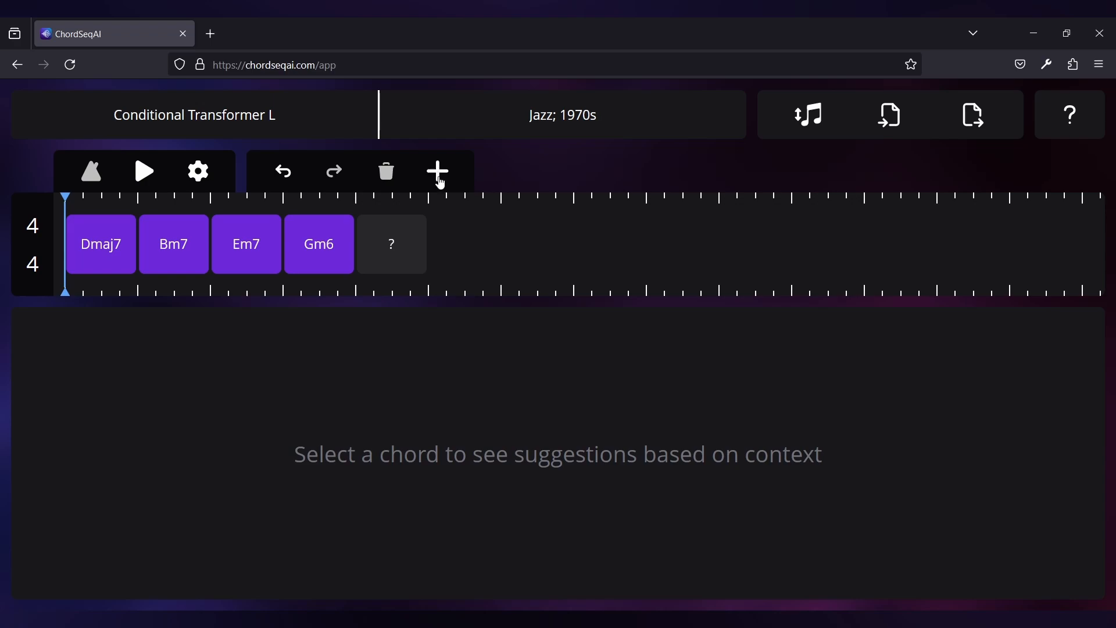
pyautogui.click(416, 259)
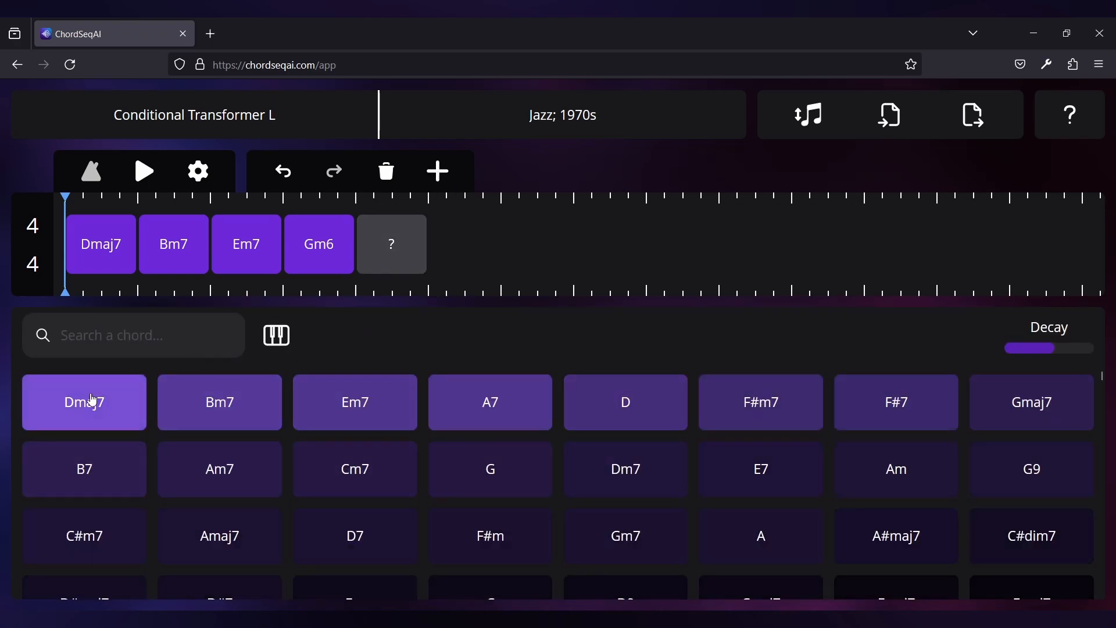
pyautogui.click(97, 397)
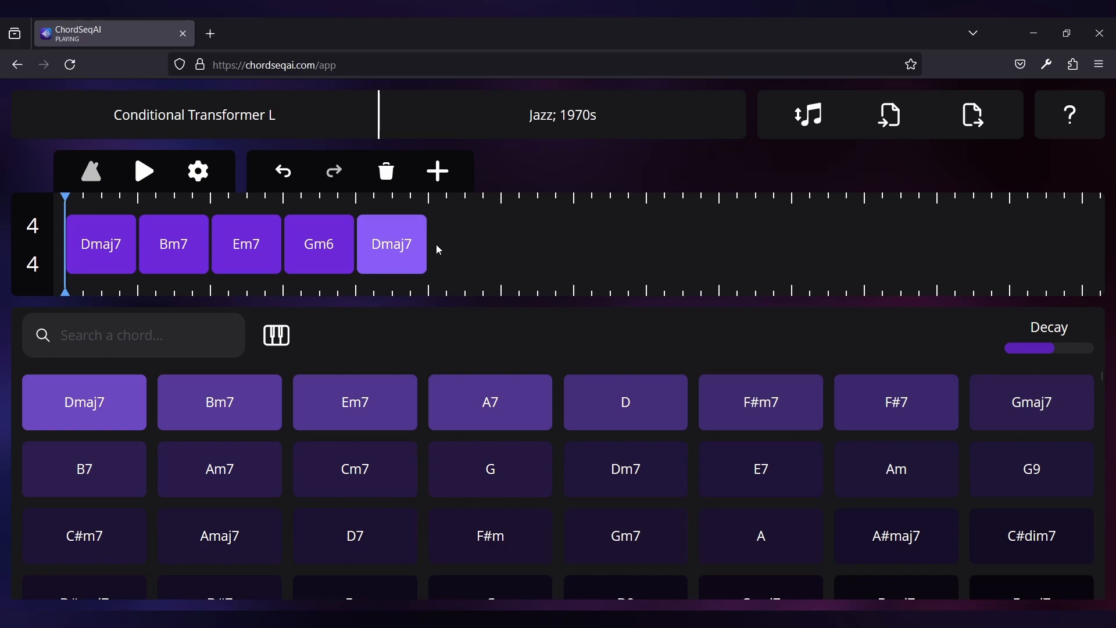
pyautogui.moveTo(429, 244); pyautogui.dragTo(501, 245)
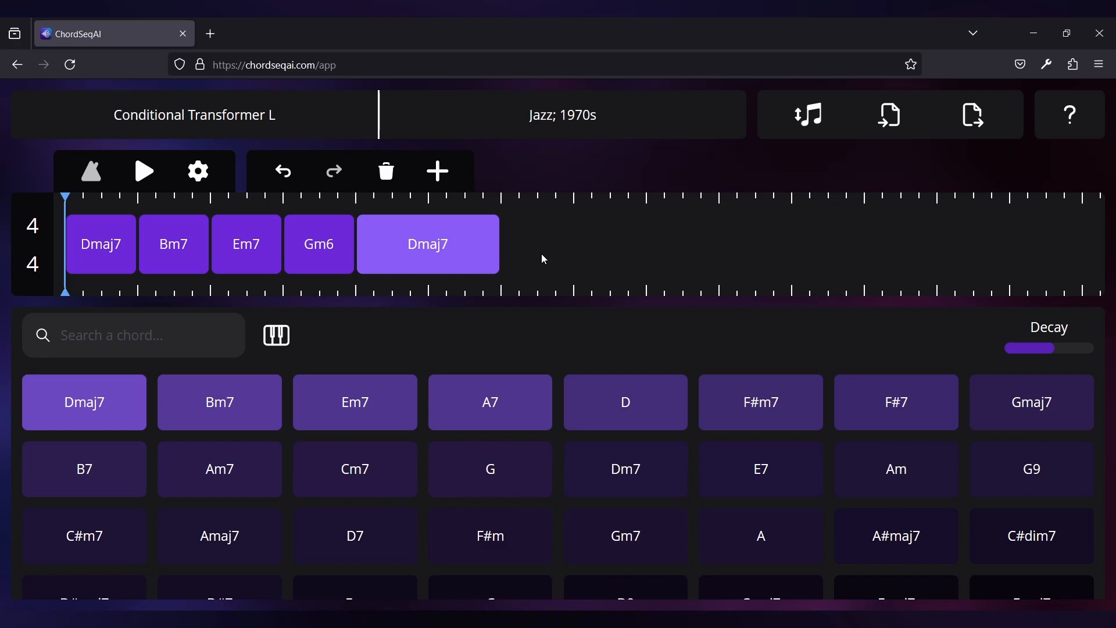
# Insert an empty chord directly after Em7
pyautogui.click(226, 263)
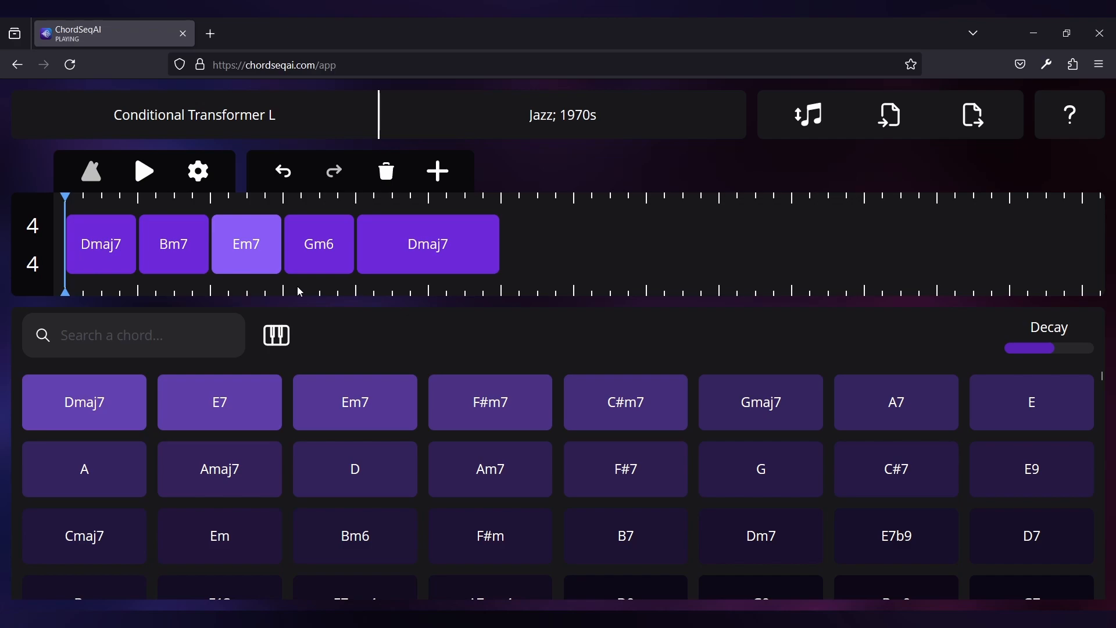
pyautogui.press('a')
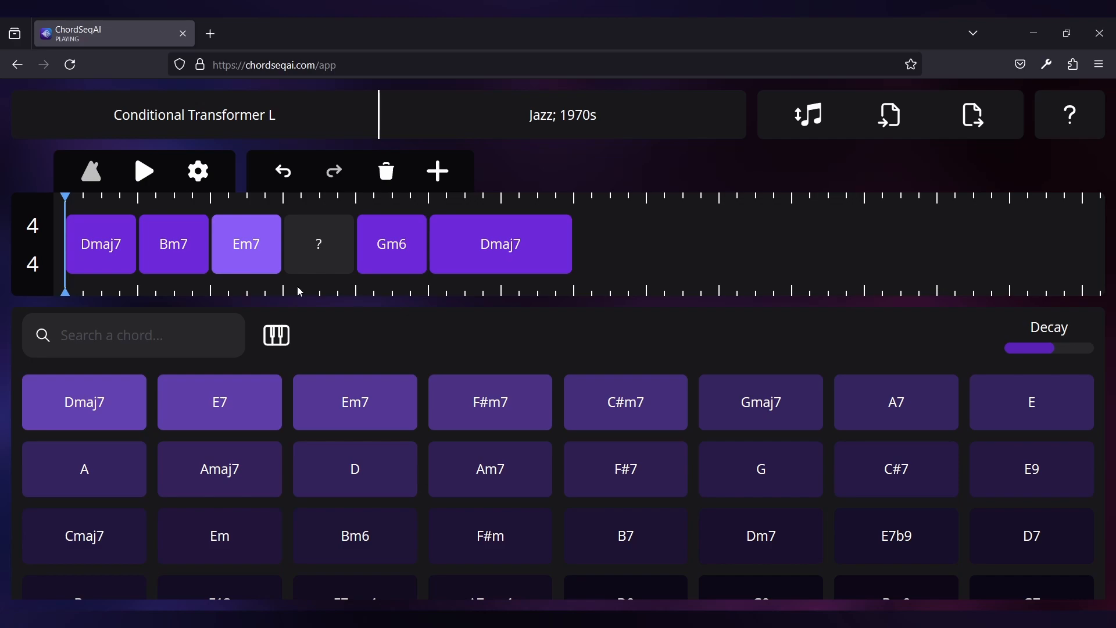
# Delete the empty chord after Em7, undo and redo that deletion once, and clear the selection
pyautogui.click(343, 254)
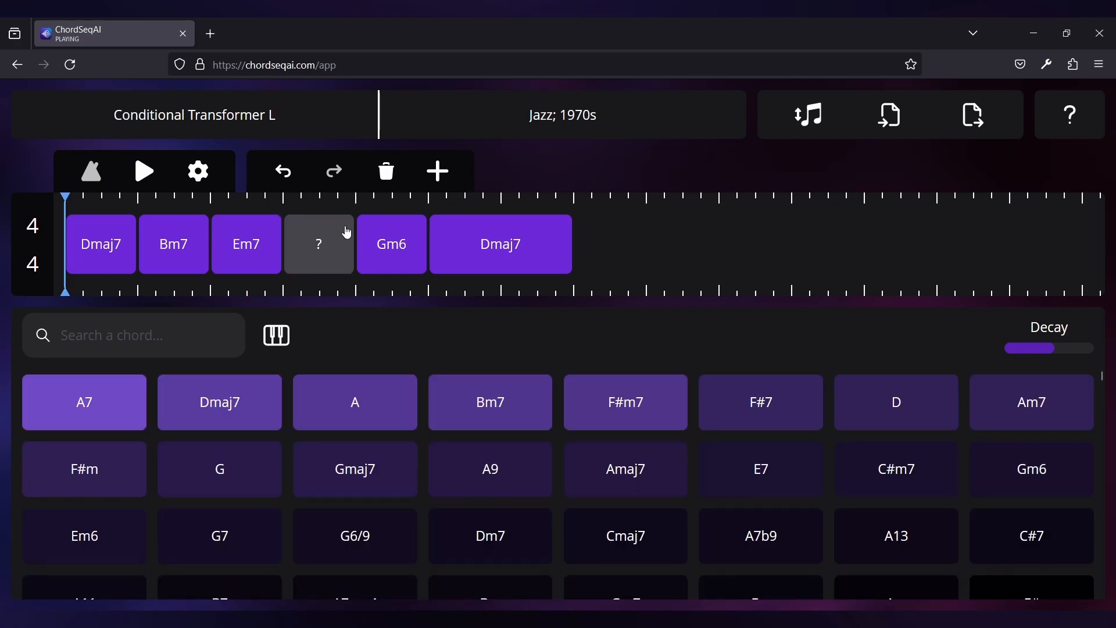
pyautogui.click(387, 173)
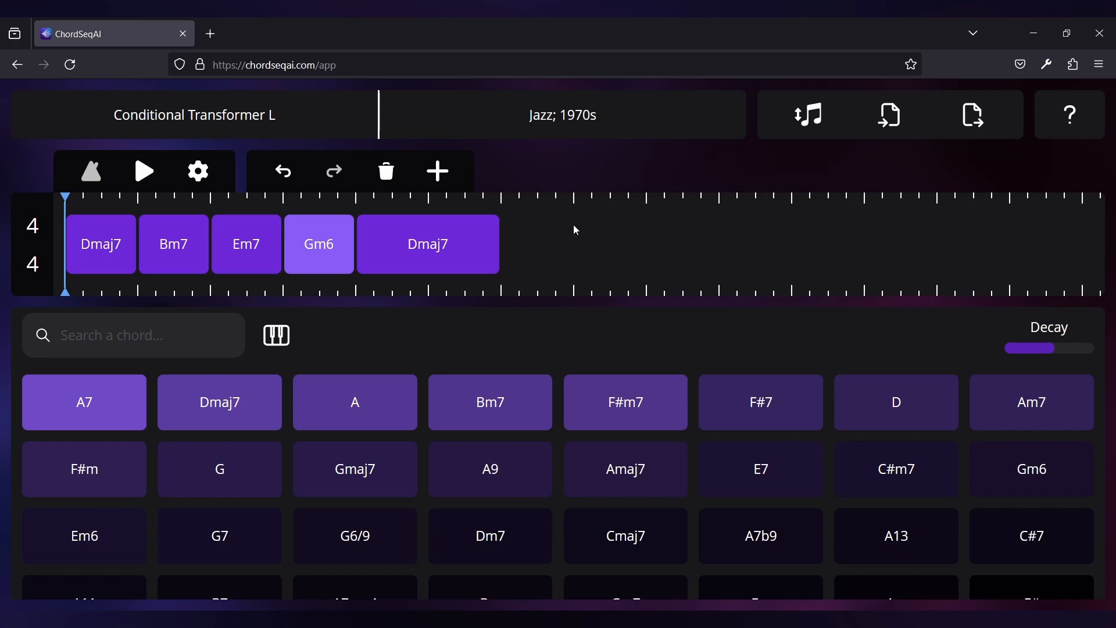
pyautogui.click(282, 184)
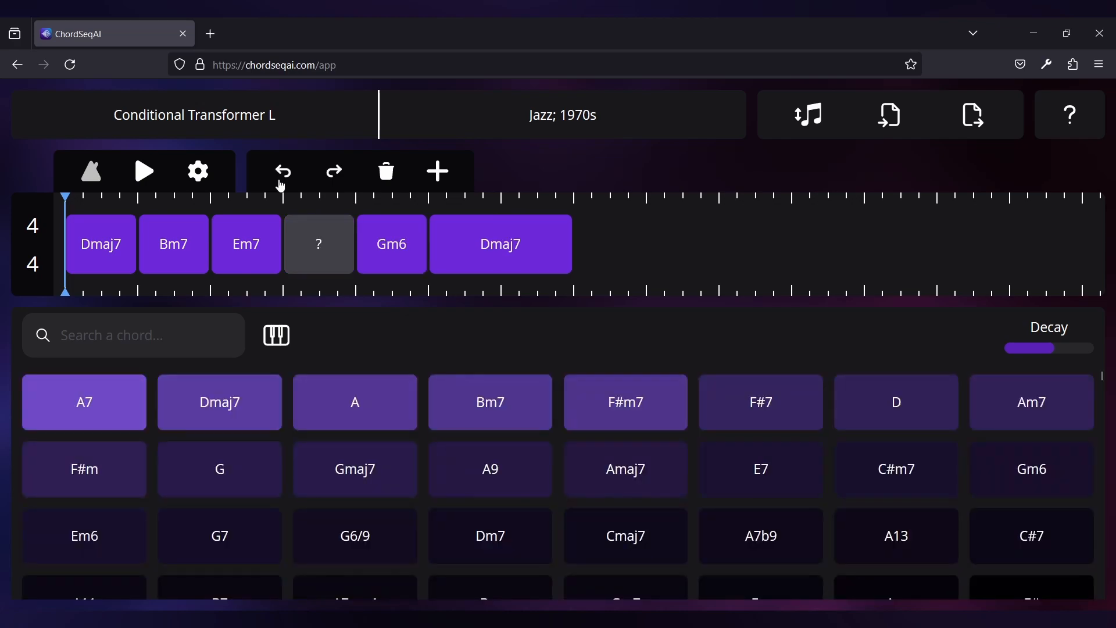
pyautogui.click(337, 175)
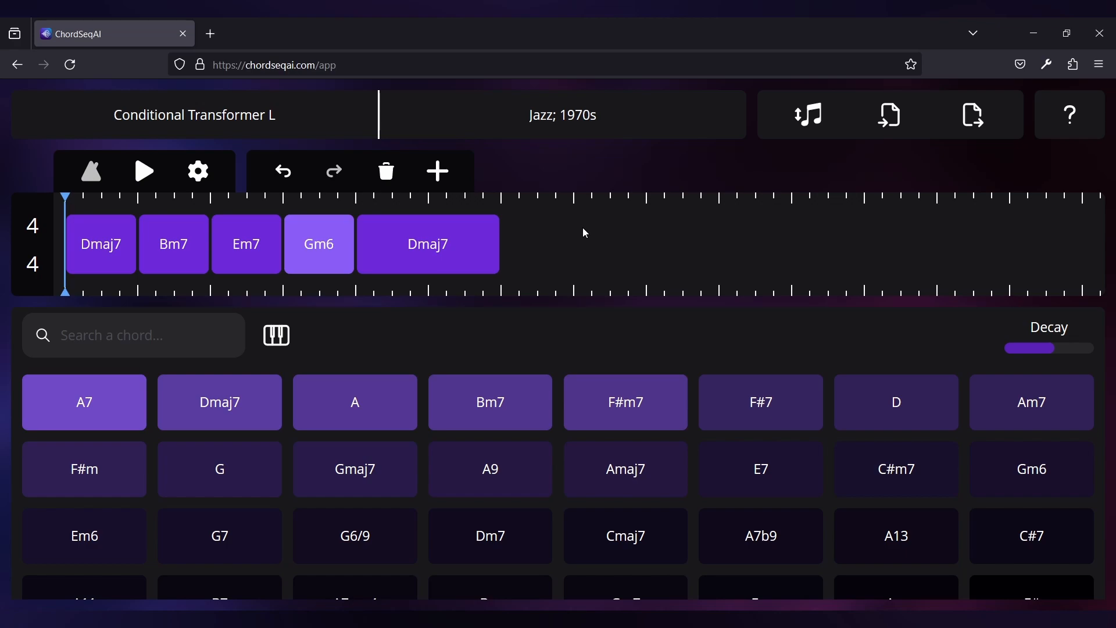
pyautogui.click(580, 217)
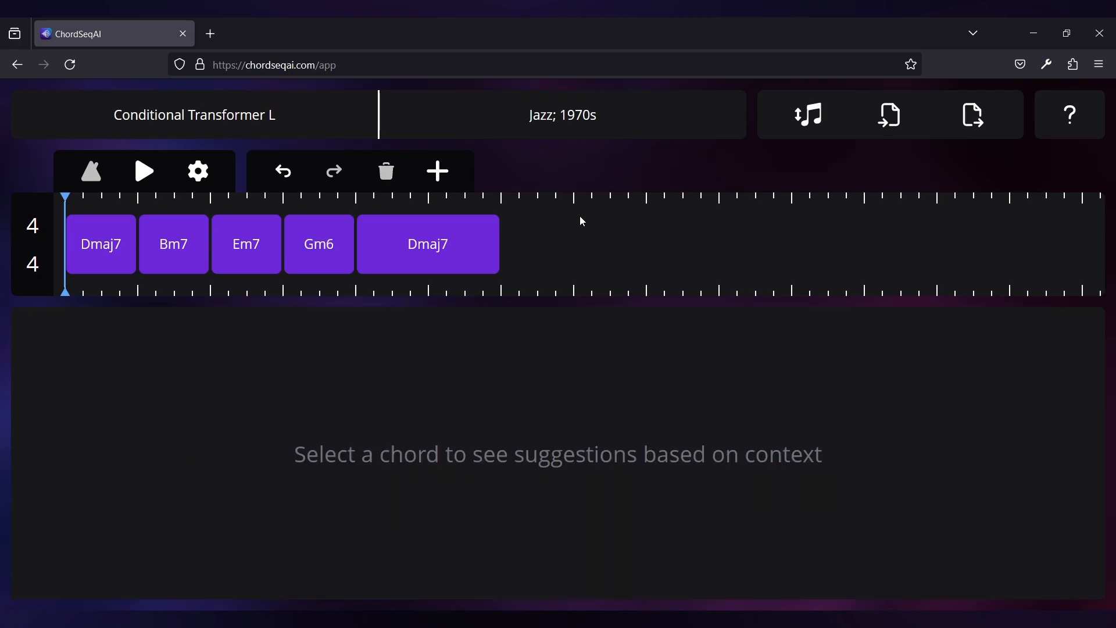
# Append an empty sixth chord and filter its suggestions by the piano notes G4, B4, D5 and F#5
pyautogui.moveTo(583, 220)
pyautogui.click(553, 231)
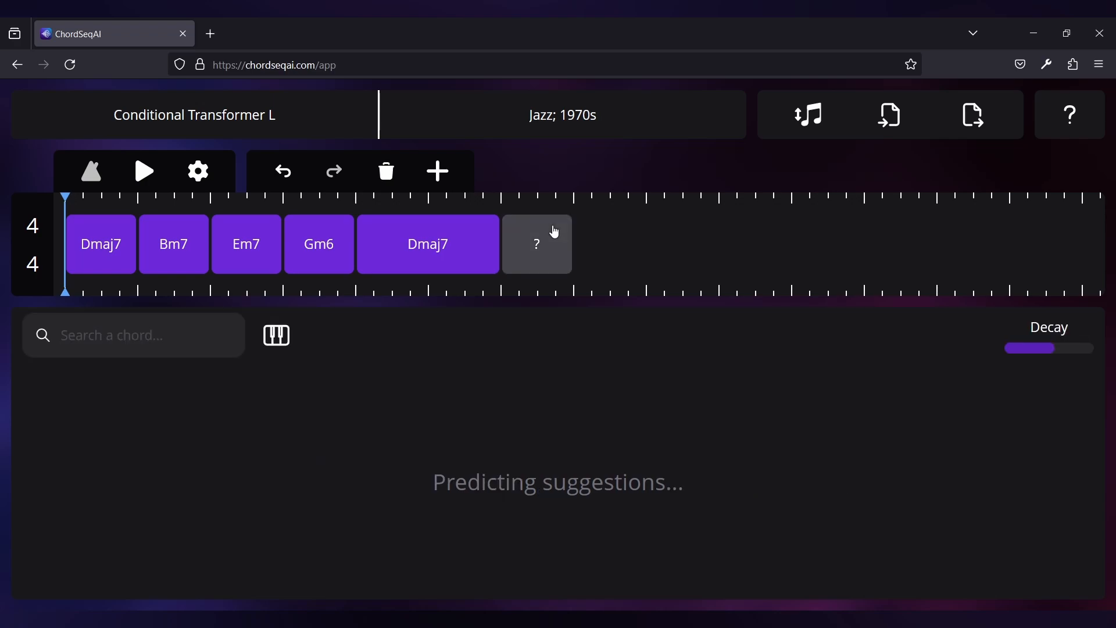
pyautogui.click(279, 343)
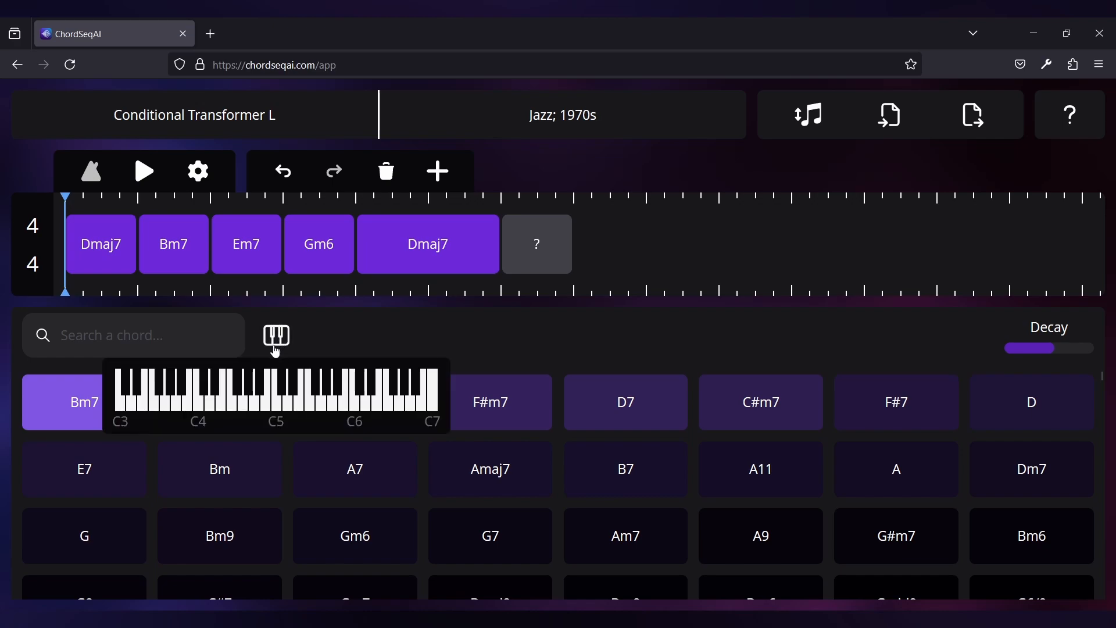
pyautogui.click(245, 407)
pyautogui.click(267, 407)
pyautogui.click(289, 407)
pyautogui.click(317, 390)
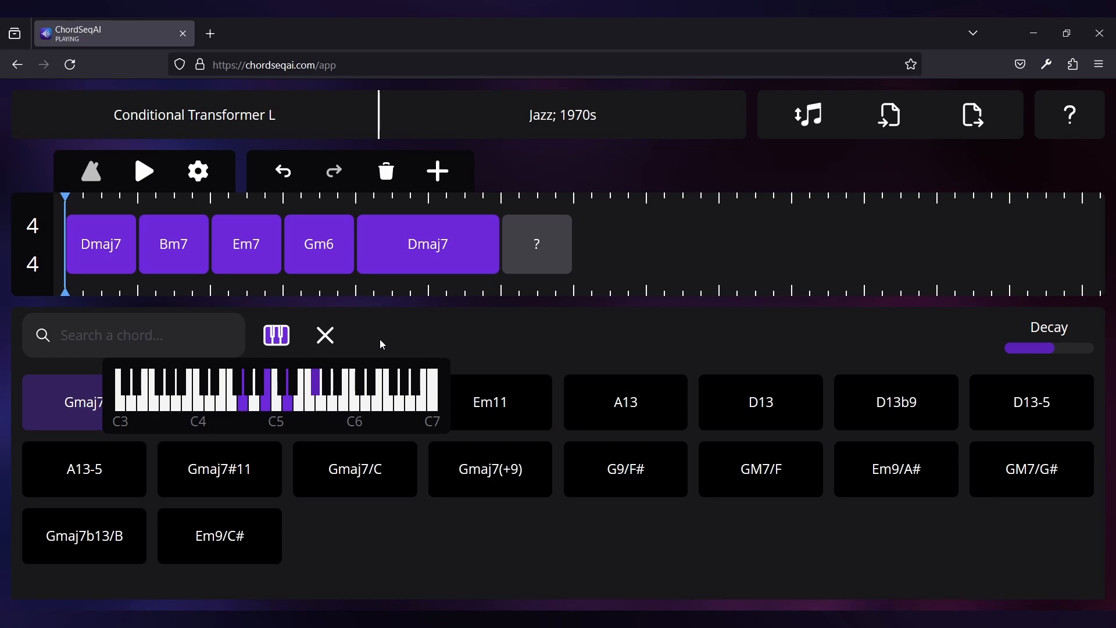
# Set the empty sixth chord to Gmaj7 and clear the piano note filter
pyautogui.click(383, 345)
pyautogui.click(113, 400)
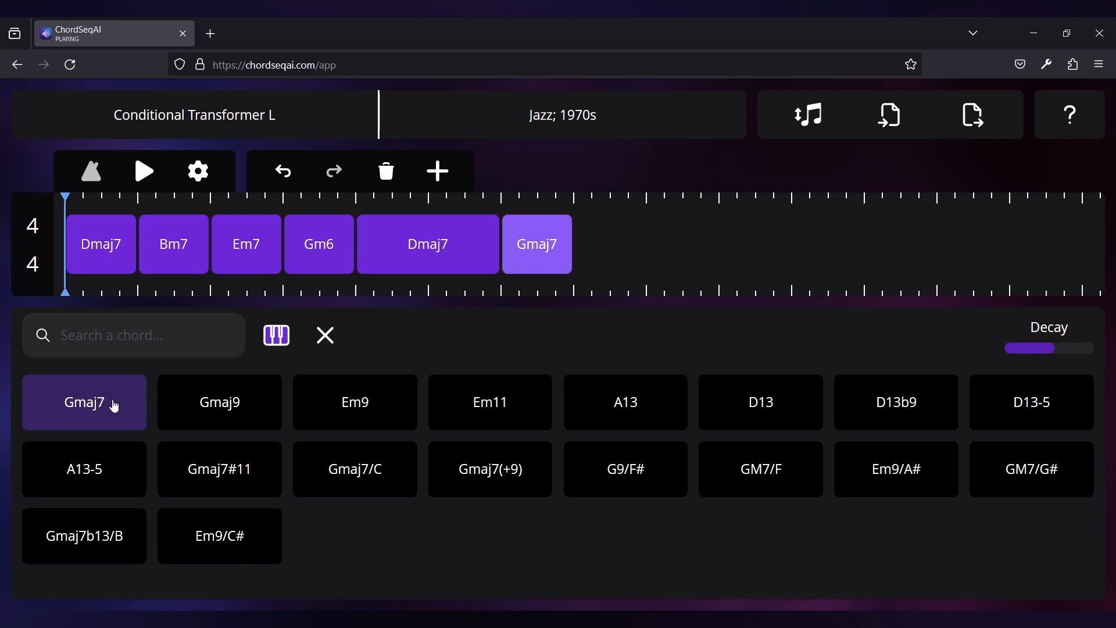
pyautogui.click(324, 336)
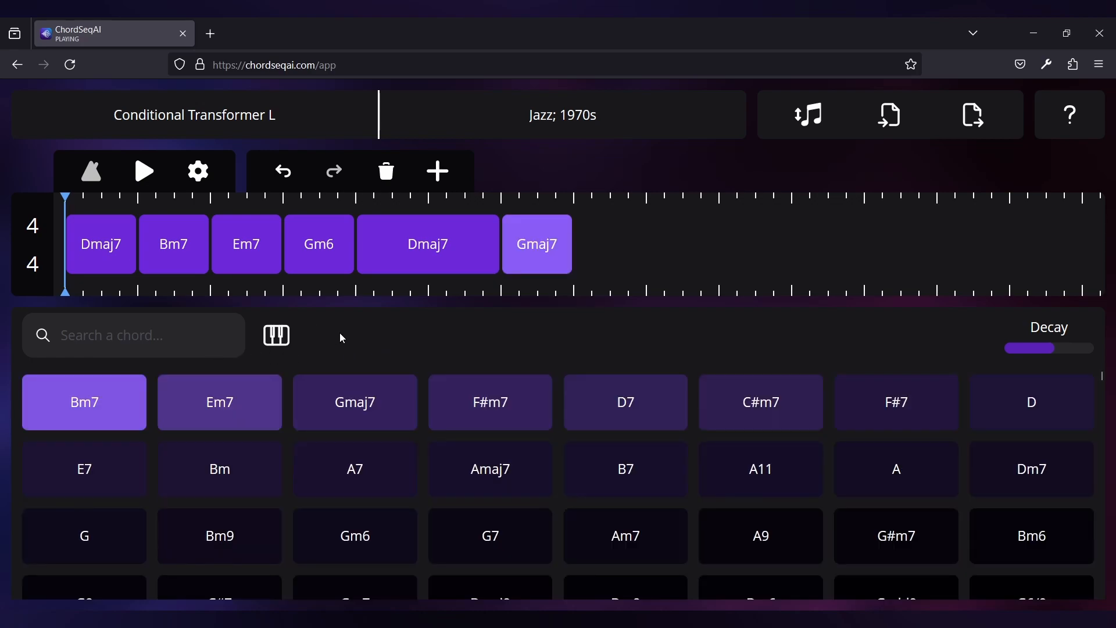
# Append a seventh chord after Gmaj7 and set it to the suggested Gm6
pyautogui.press('a')
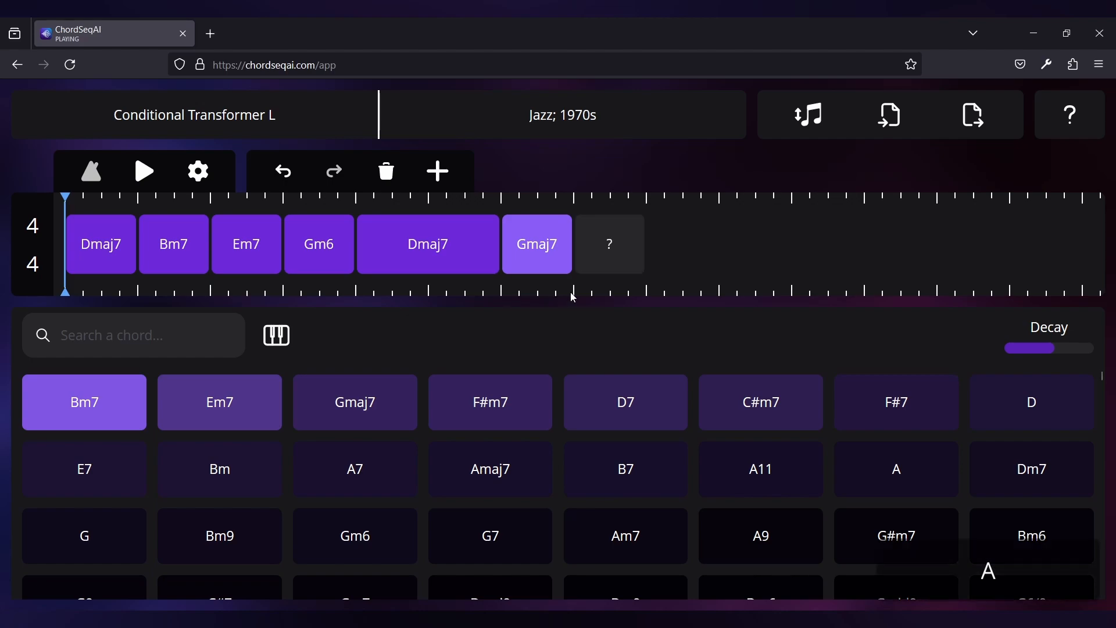
pyautogui.press('Right')
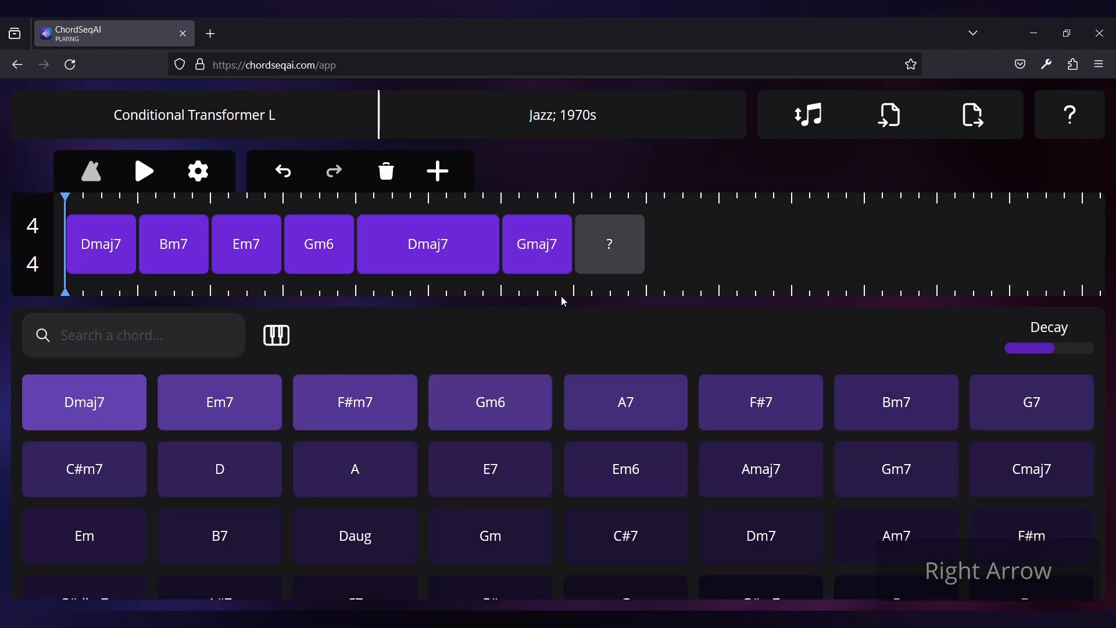
pyautogui.click(465, 379)
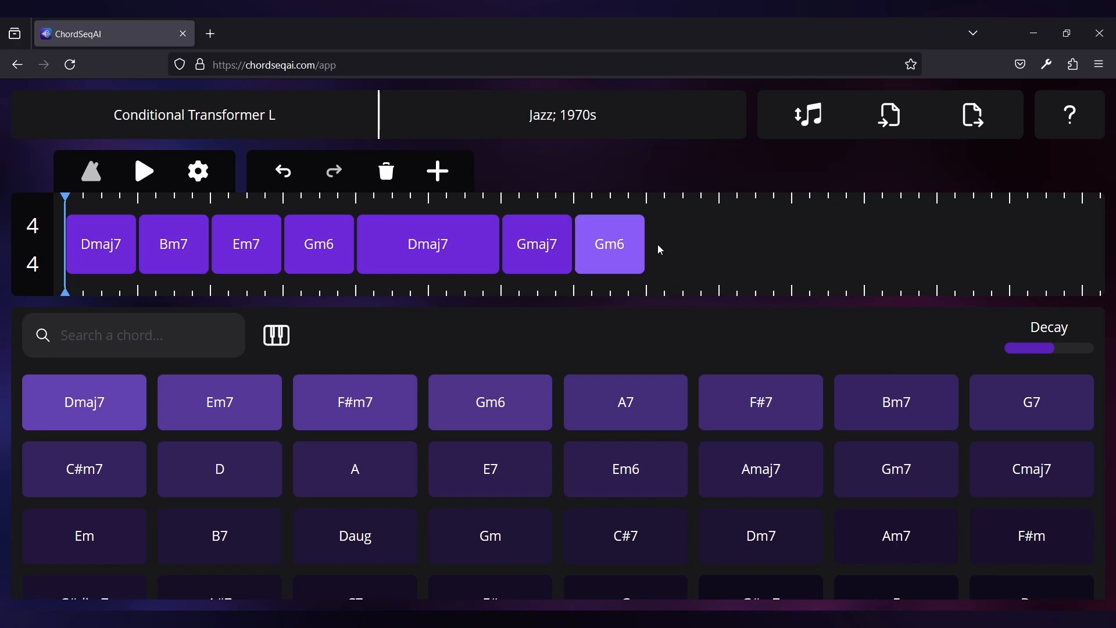
pyautogui.scroll(5, 652, 244)
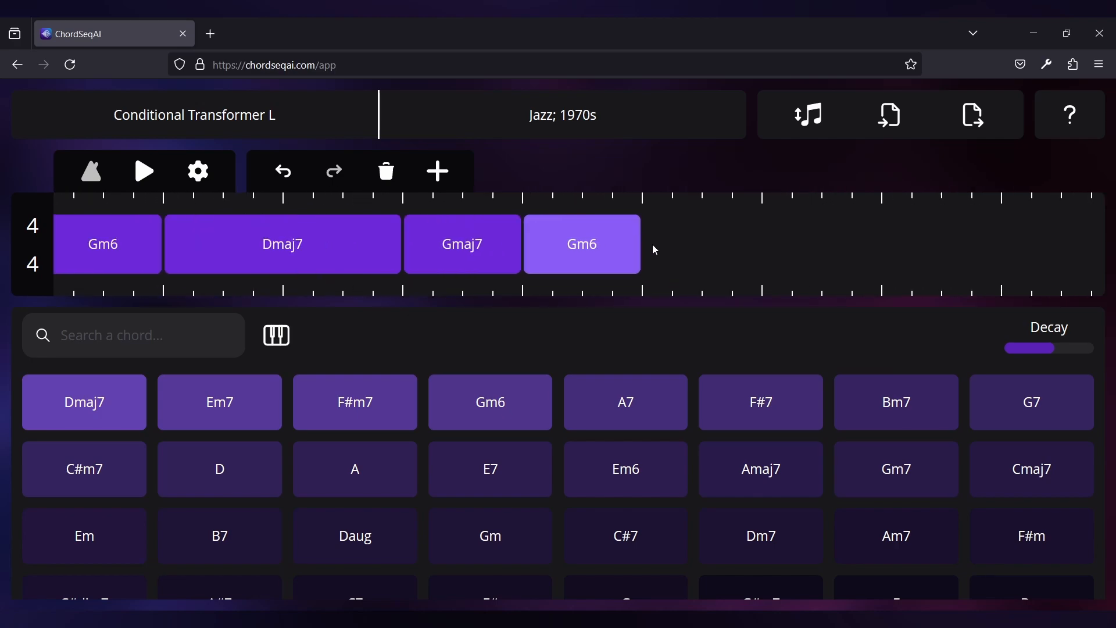
pyautogui.scroll(-5, 655, 250)
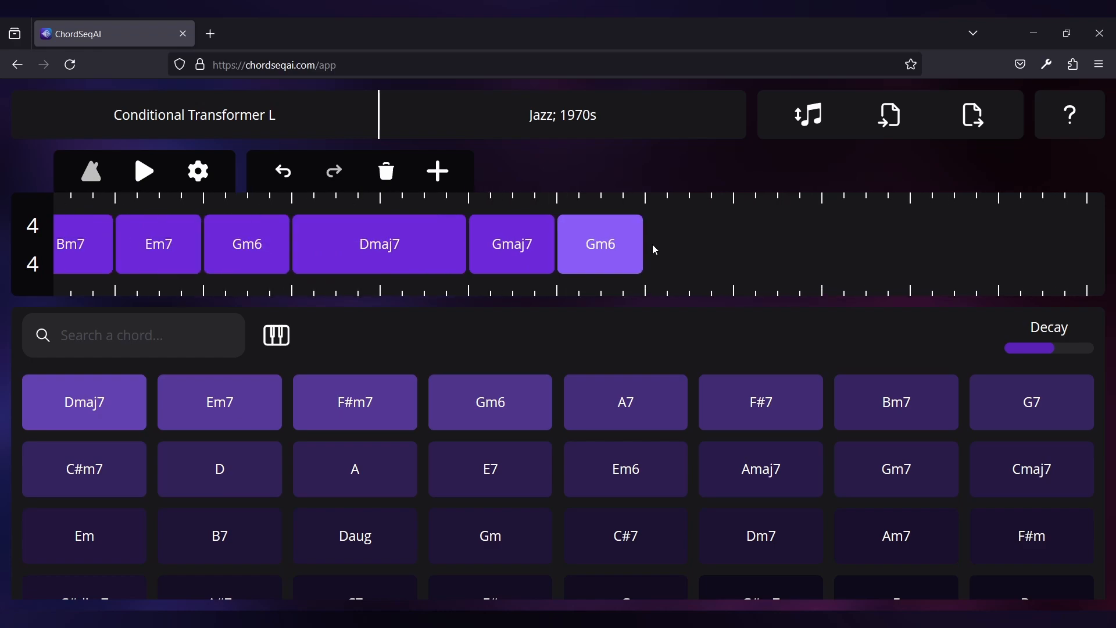
pyautogui.moveTo(719, 245); pyautogui.dragTo(749, 245)
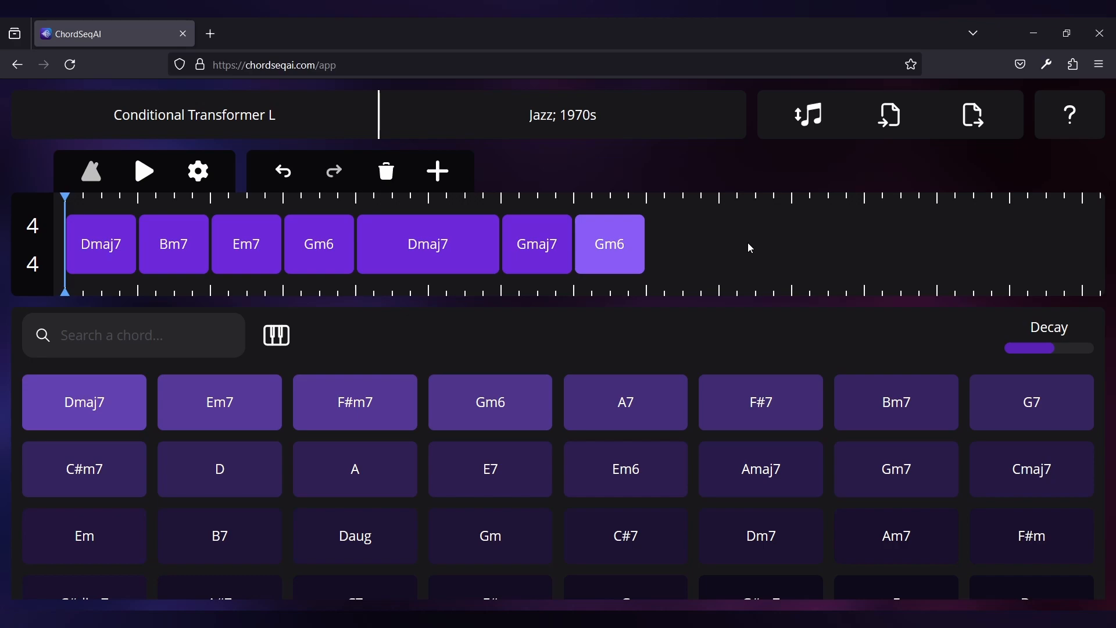
pyautogui.moveTo(448, 254); pyautogui.dragTo(481, 252)
# Switch the metronome on and set the playback tempo to 150 BPM
pyautogui.click(92, 172)
pyautogui.click(201, 171)
pyautogui.click(158, 226)
pyautogui.doubleClick(159, 225)
pyautogui.write('150')
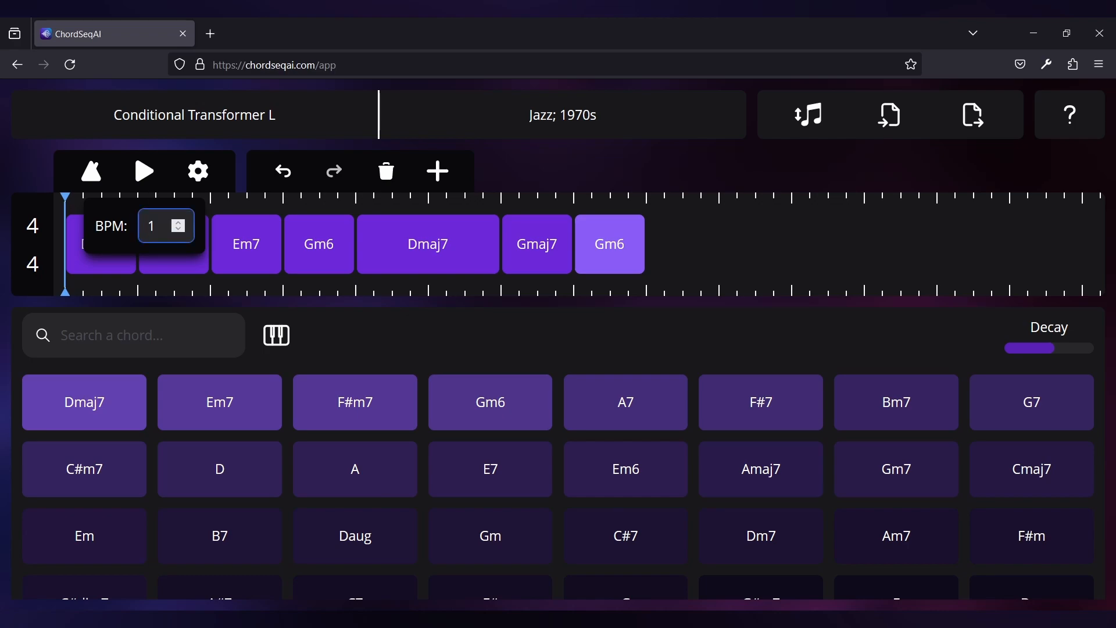
pyautogui.click(245, 171)
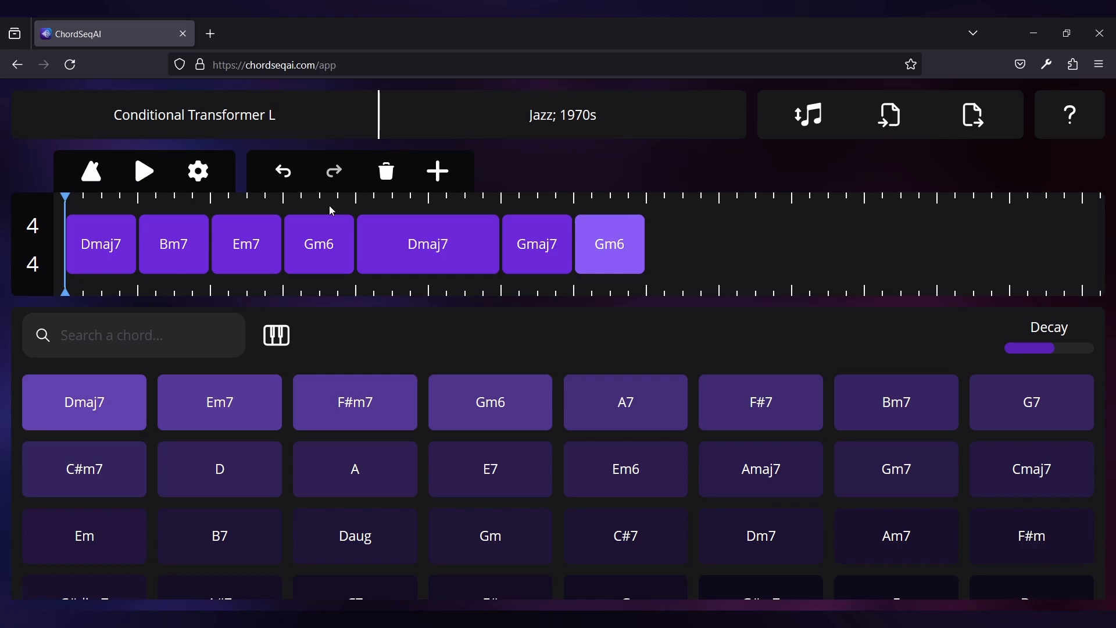
# Play the progression from the start of the two-measure Dmaj7, and switch the metronome off
pyautogui.click(349, 201)
pyautogui.moveTo(350, 200); pyautogui.dragTo(360, 201)
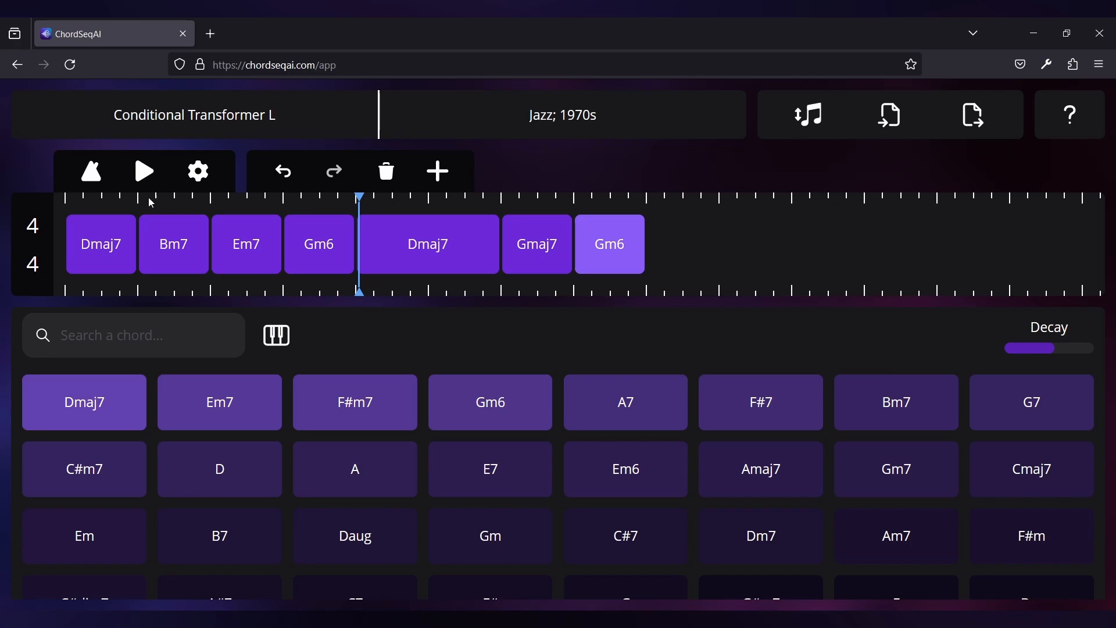
pyautogui.click(144, 171)
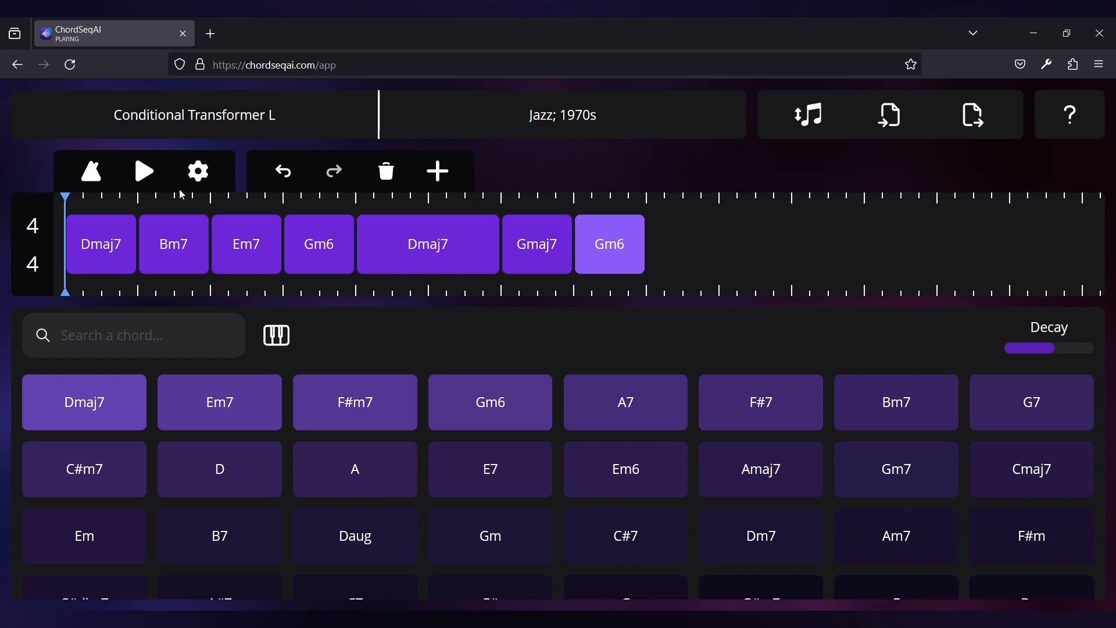
pyautogui.press('m')
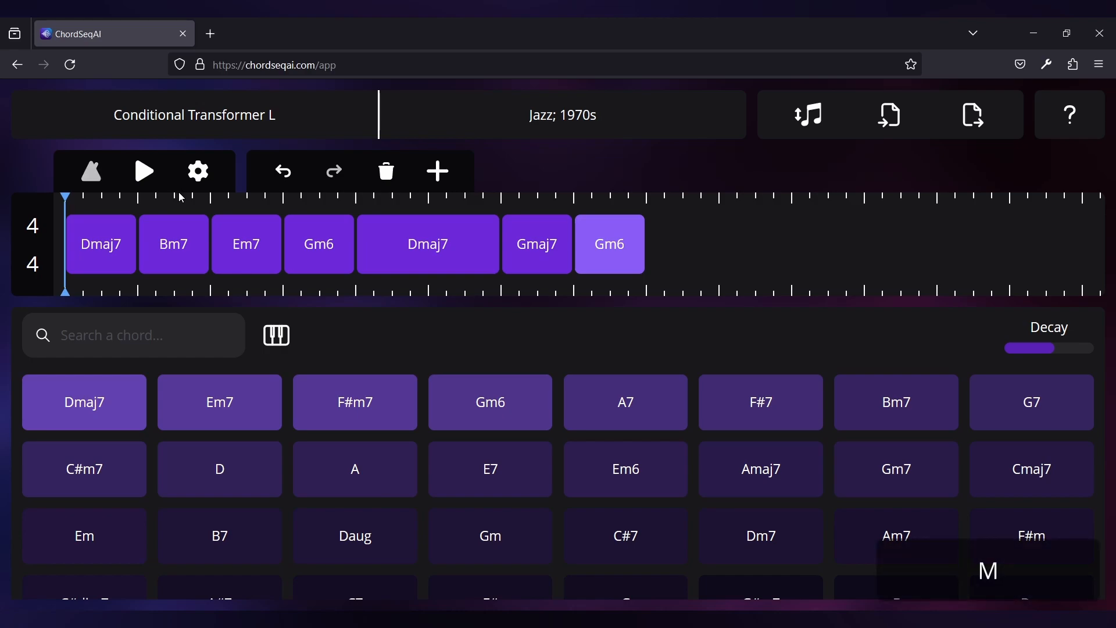
# Export the progression as a JavaScript Object Notation file named core-features in the Tutorial folder
pyautogui.click(973, 121)
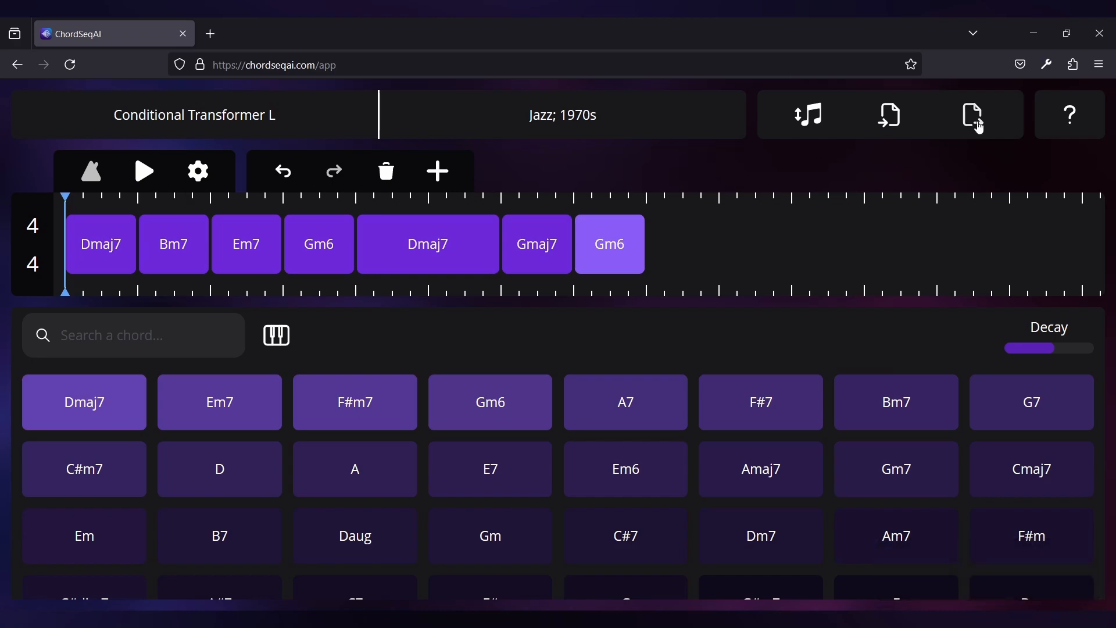
pyautogui.click(956, 172)
pyautogui.write('core-features')
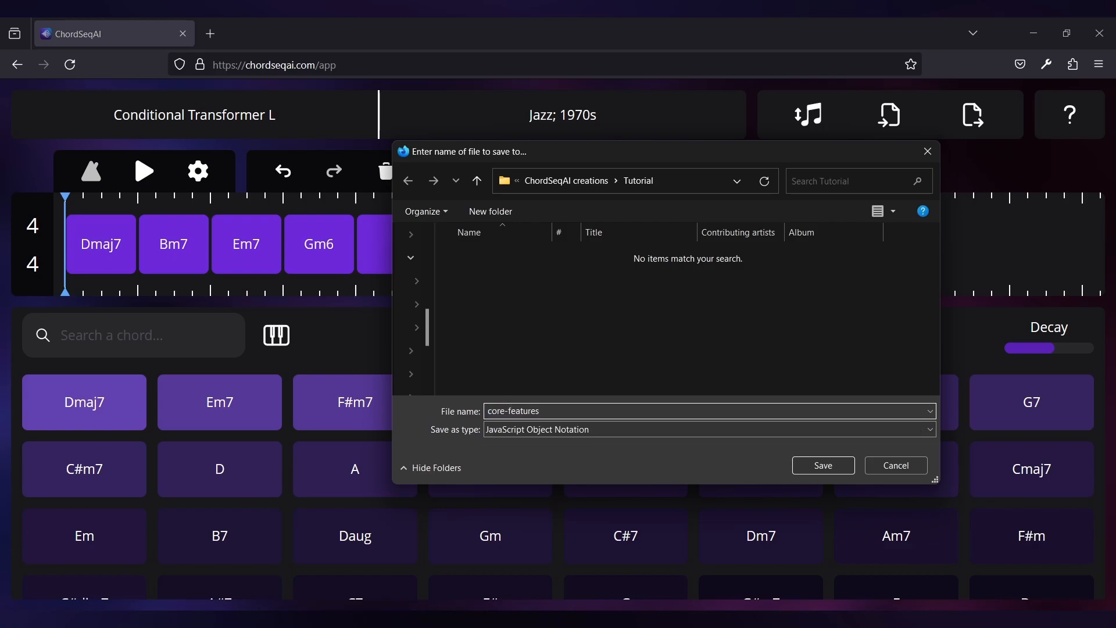
pyautogui.click(824, 463)
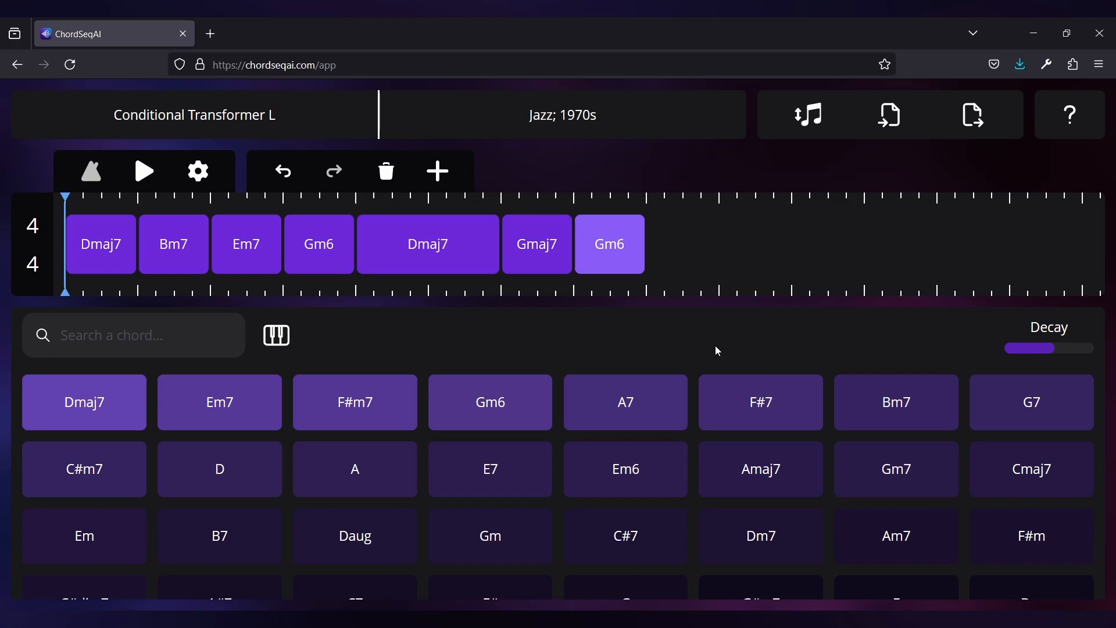
# Delete all chords from the timeline and import the progression back from the core-features file
pyautogui.click(385, 172)
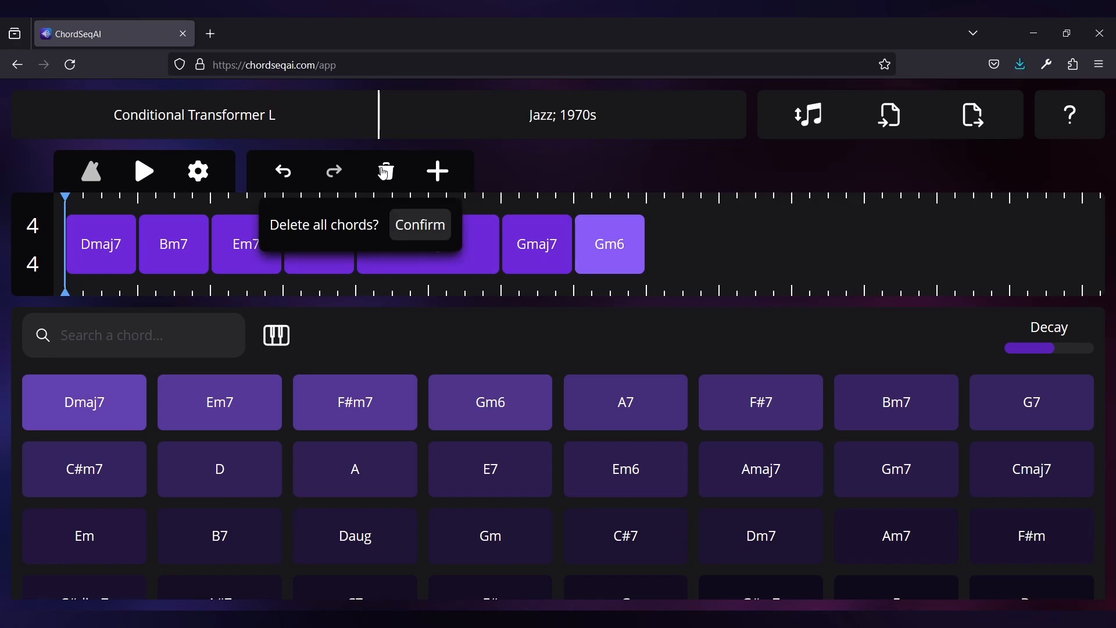
pyautogui.click(425, 224)
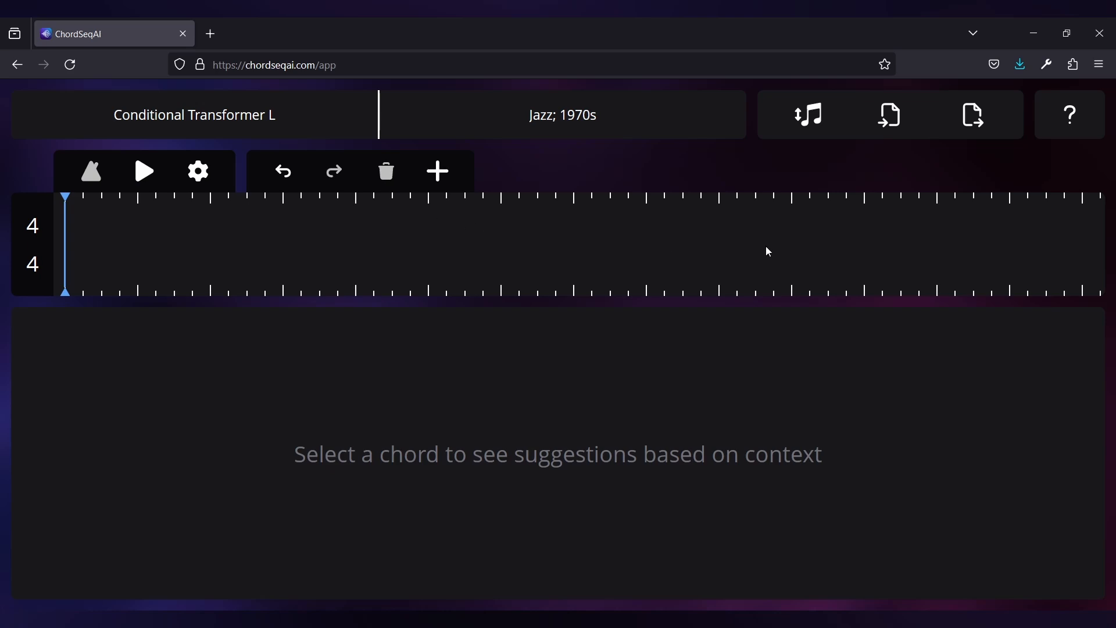
pyautogui.click(894, 127)
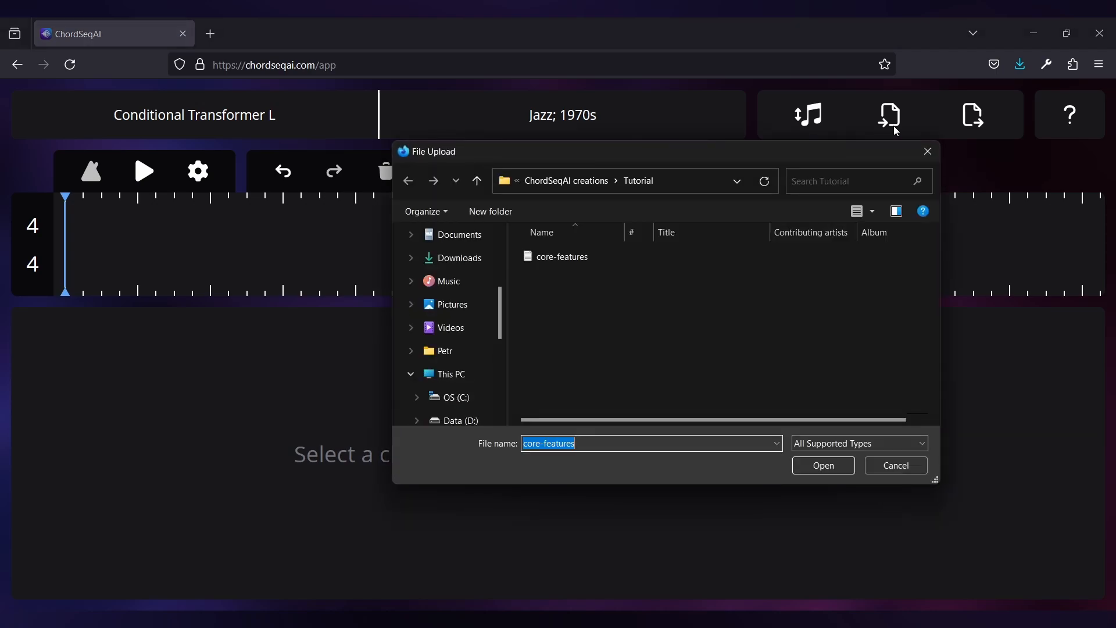
pyautogui.doubleClick(675, 256)
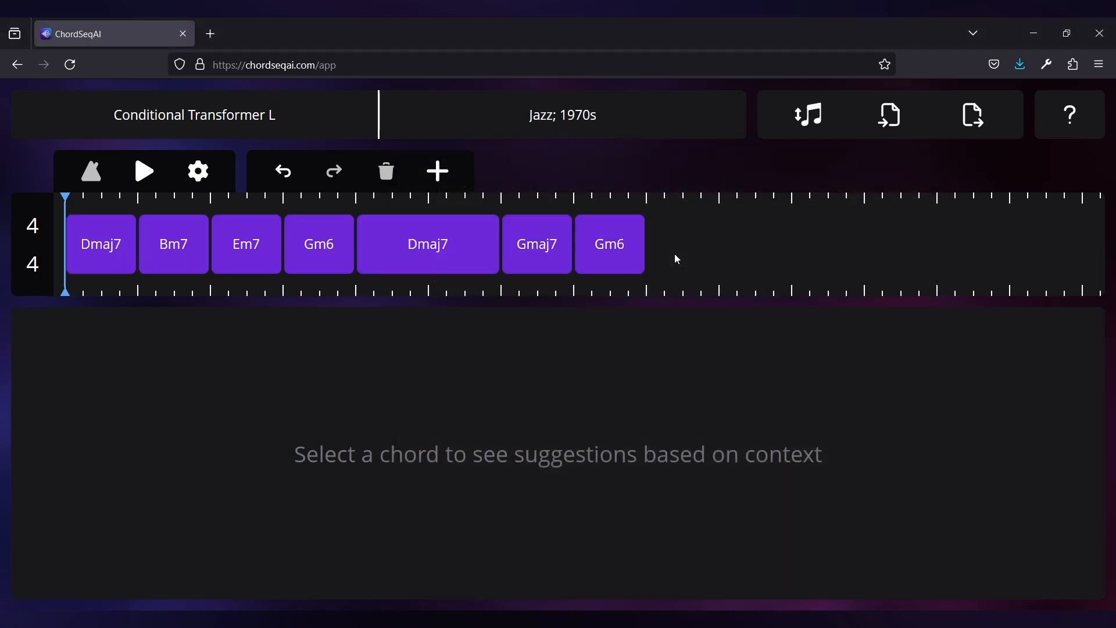